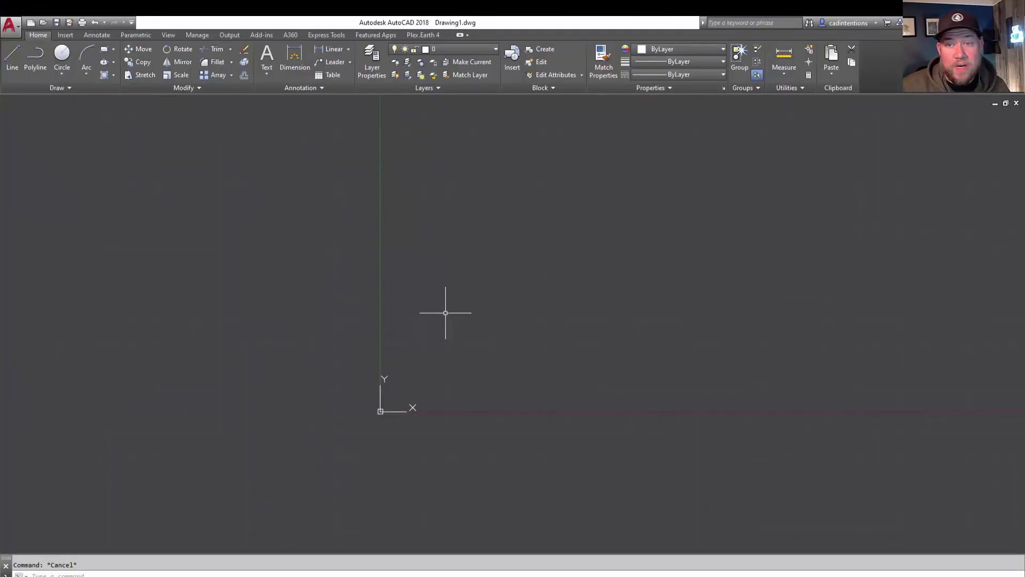
- Open the External References palette from the Insert tab beside the empty Drawing1.dwg
{"action": "middle_click_drag", "start_coordinate": [496, 289], "coordinate": [460, 299]}
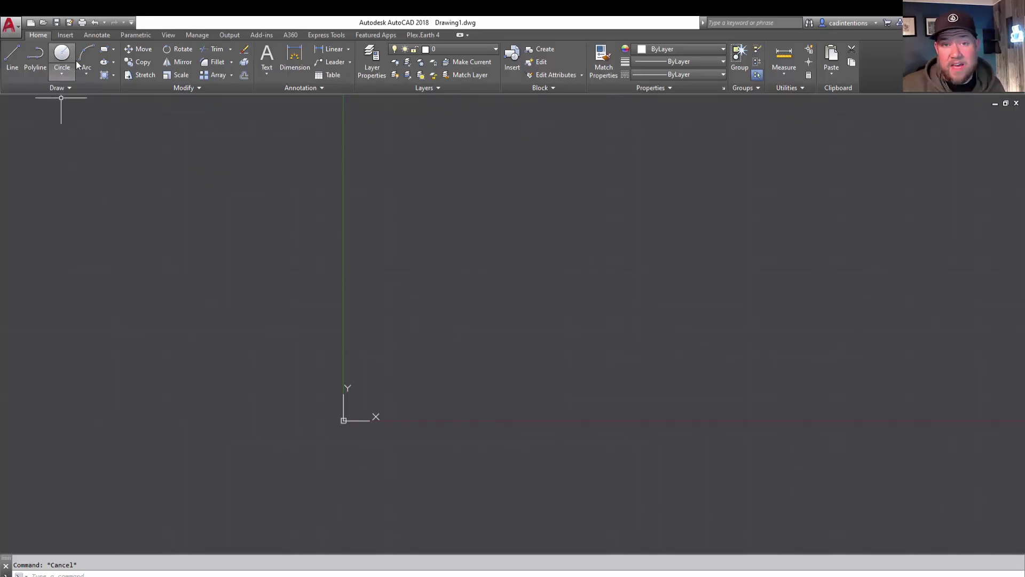
{"action": "left_click", "coordinate": [69, 36]}
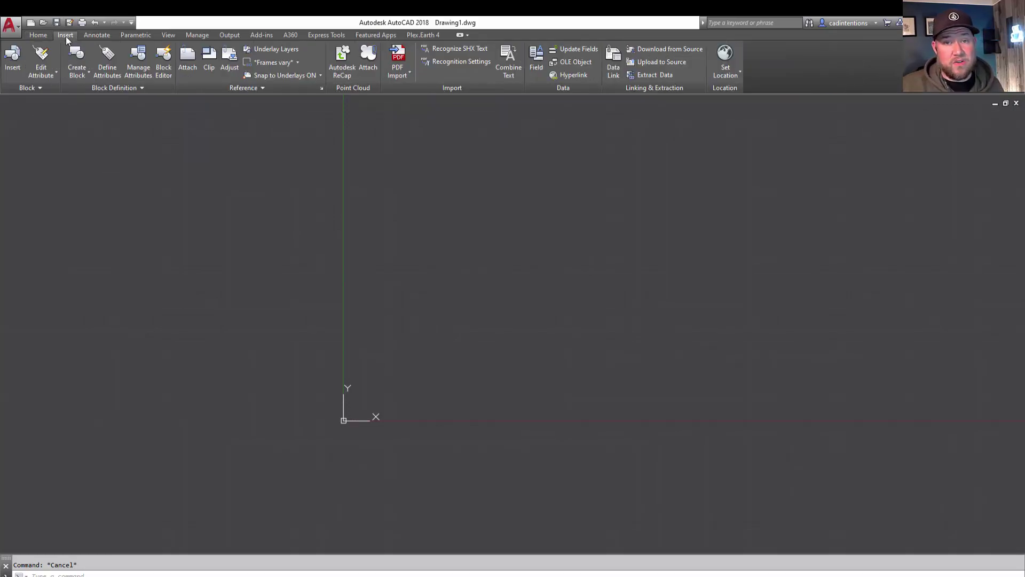
{"action": "left_click", "coordinate": [321, 88]}
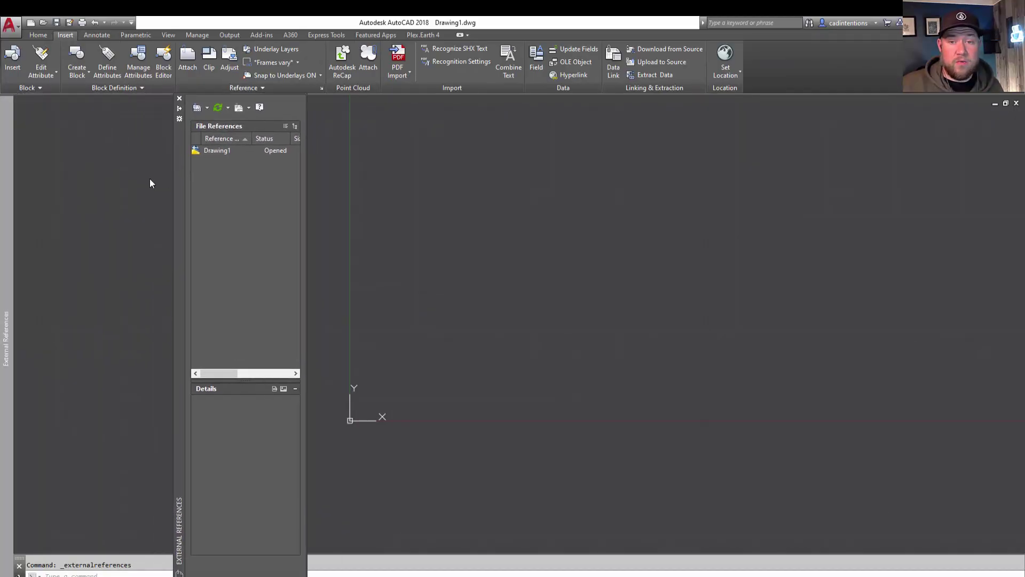
{"action": "right_click", "coordinate": [207, 201]}
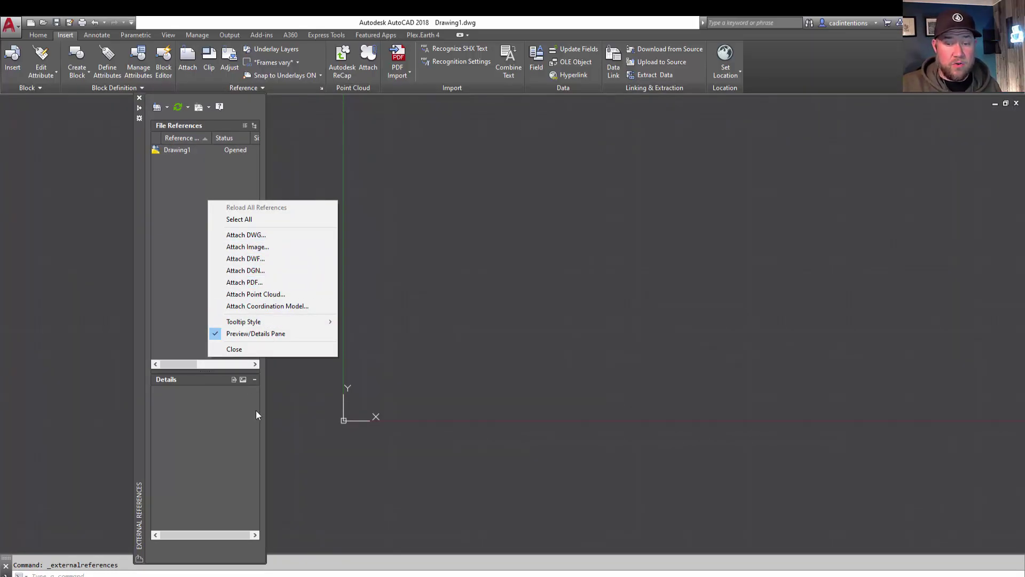
{"action": "left_click", "coordinate": [226, 152]}
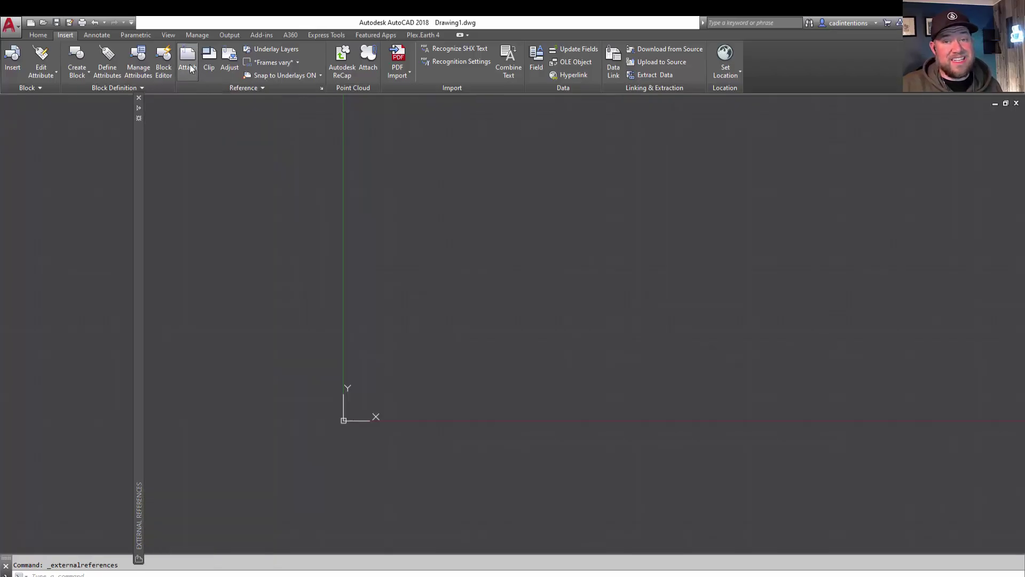
- Attach a file filtered to image files, choosing manhole detail.JPG from the howtotraceanimage folder
{"action": "left_click", "coordinate": [188, 61]}
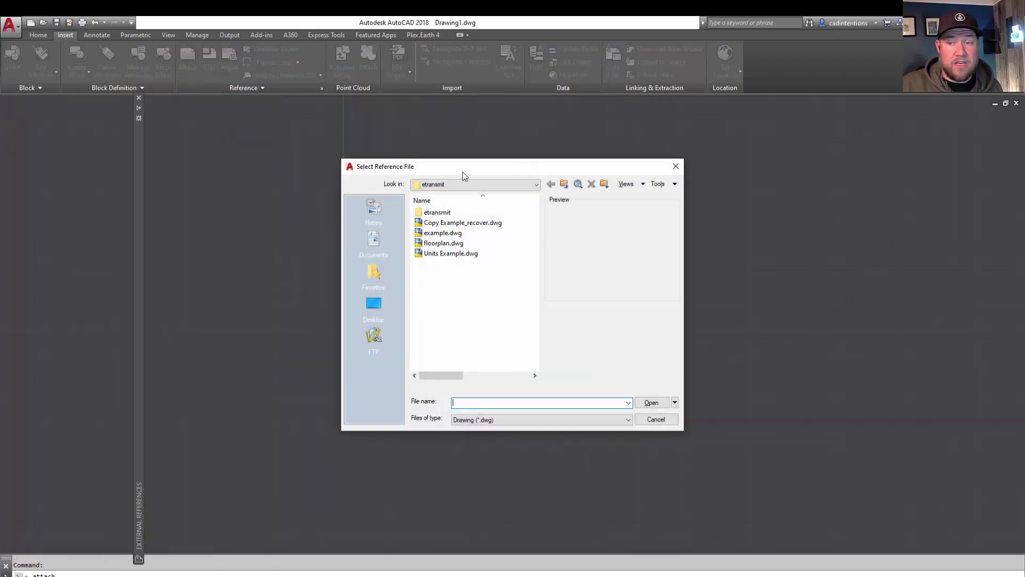
{"action": "left_click_drag", "start_coordinate": [463, 172], "coordinate": [366, 136]}
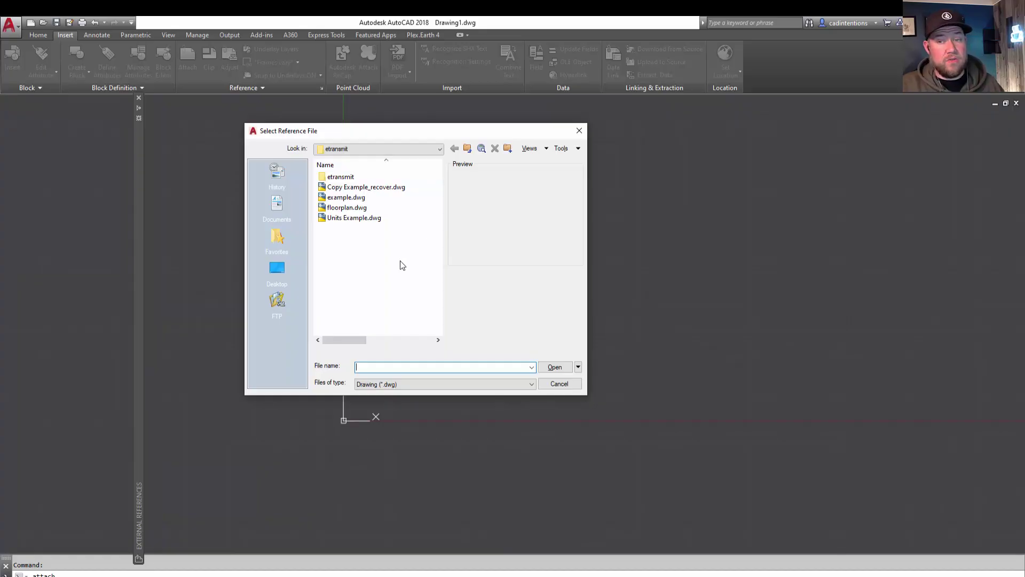
{"action": "left_click", "coordinate": [409, 386]}
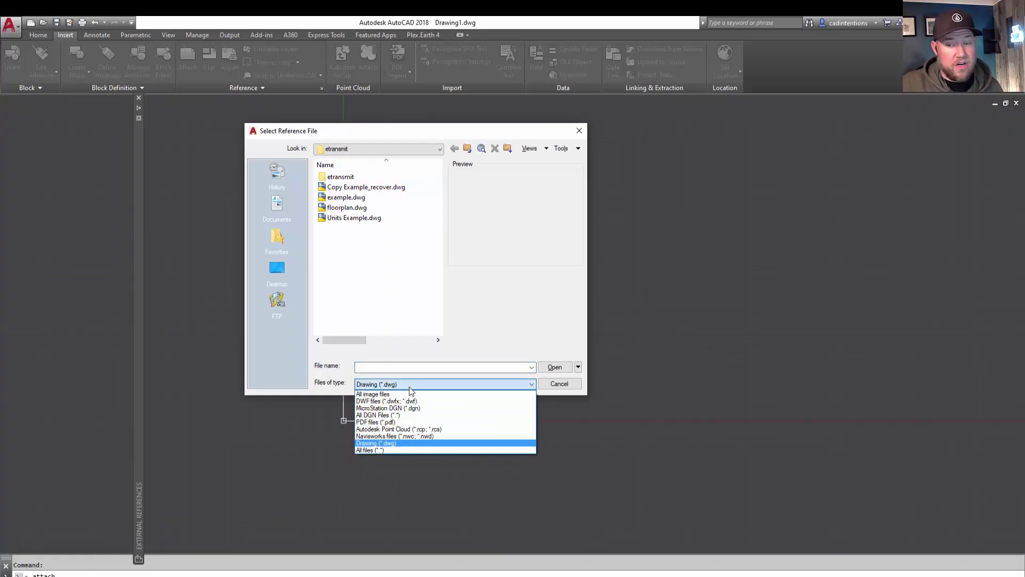
{"action": "left_click", "coordinate": [377, 395]}
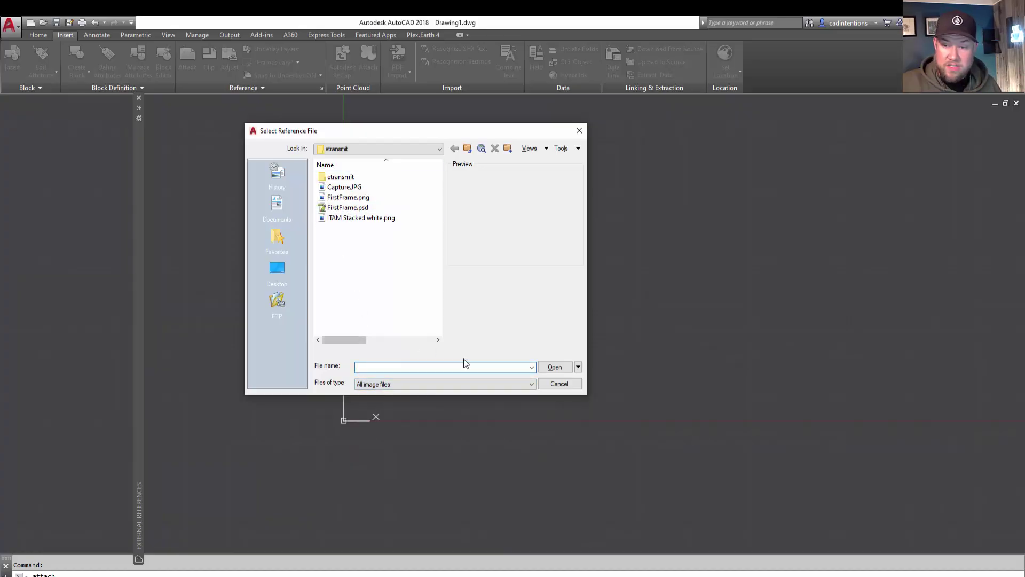
{"action": "key", "text": "ctrl+v"}
{"action": "left_click", "coordinate": [554, 366]}
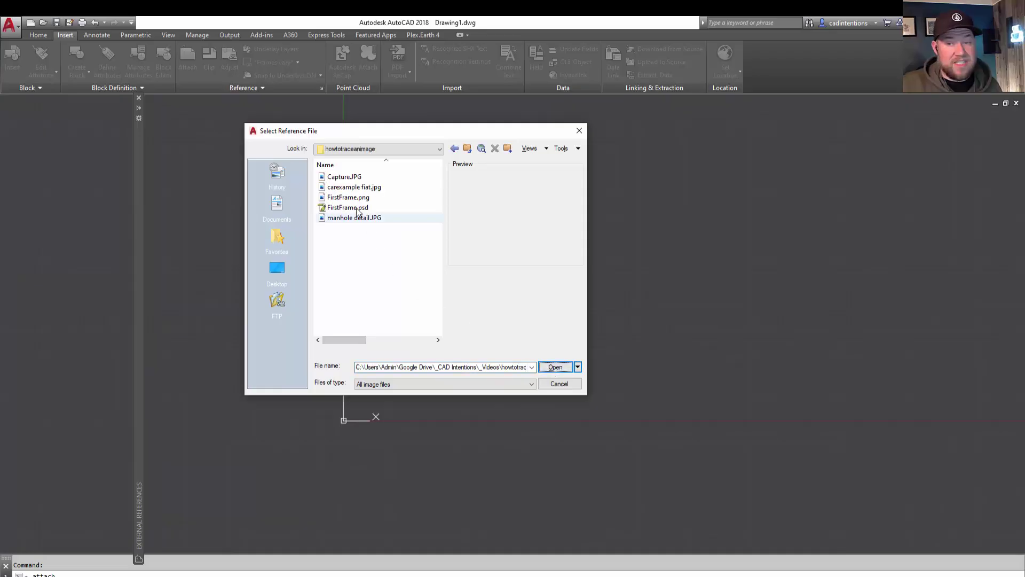
{"action": "left_click", "coordinate": [360, 220]}
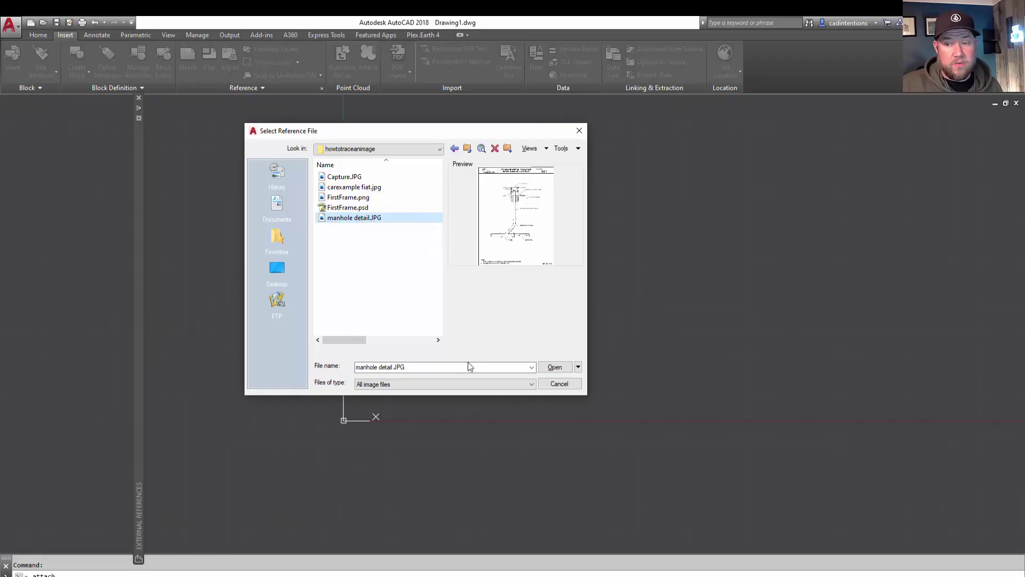
- Attach manhole detail.JPG at a fixed scale of 1.0000 and 0° rotation
{"action": "left_click", "coordinate": [553, 372]}
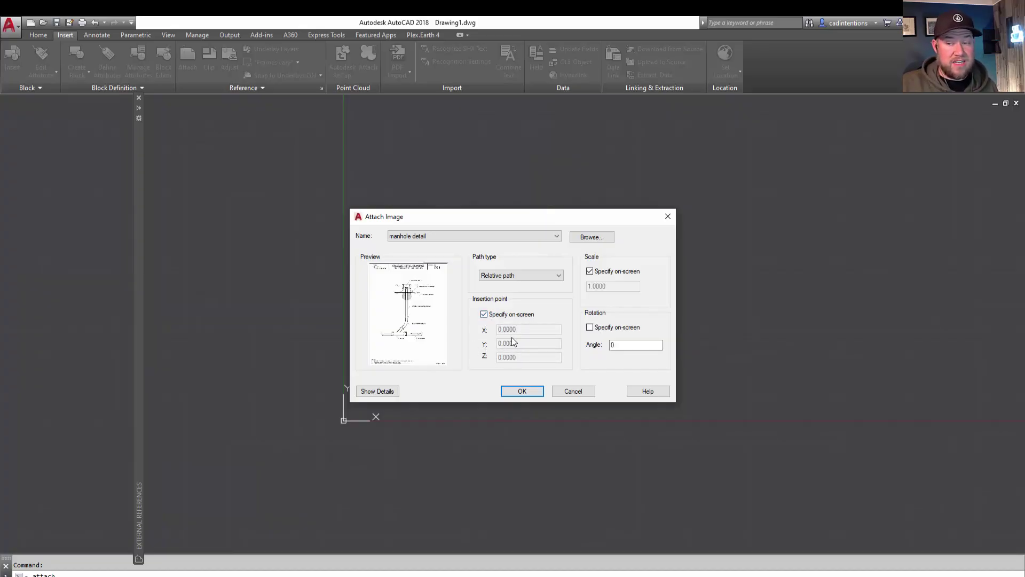
{"action": "left_click", "coordinate": [588, 271]}
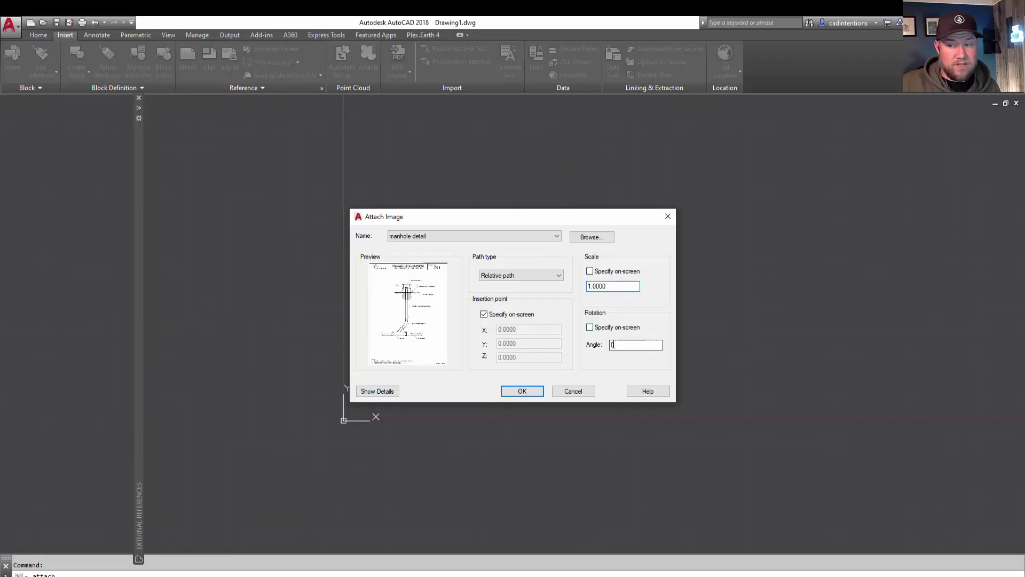
{"action": "left_click", "coordinate": [521, 391]}
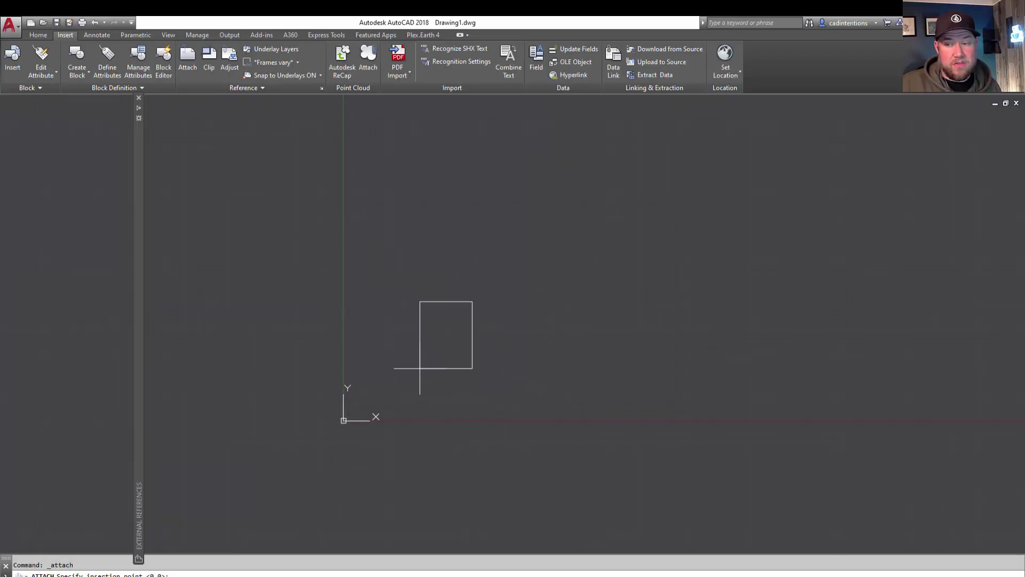
- Place the manhole detail image at its insertion point in model space
{"action": "left_click", "coordinate": [468, 275]}
{"action": "scroll", "coordinate": [501, 235], "scroll_direction": "up", "scroll_amount": 8}
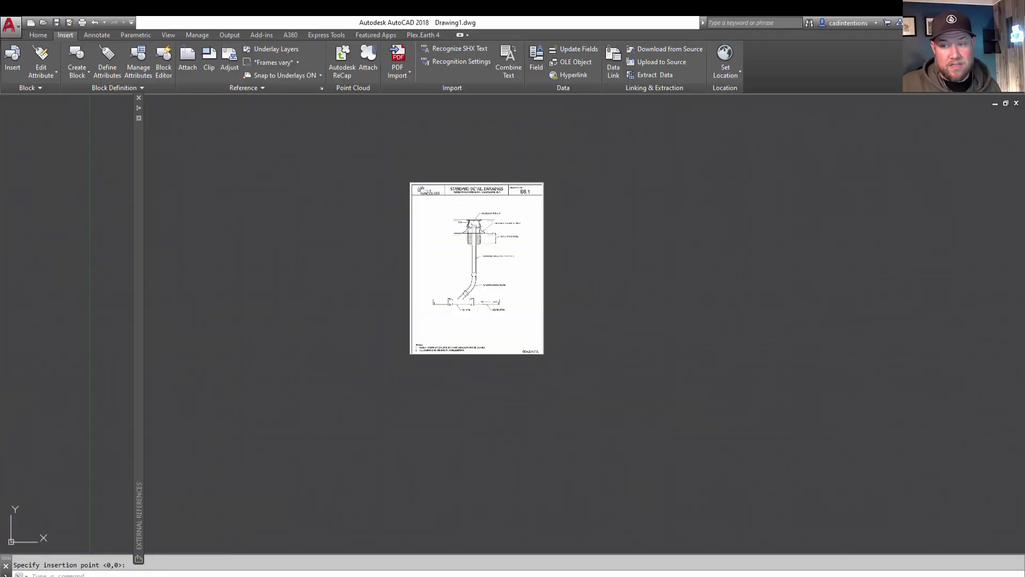
{"action": "key", "text": "Escape"}
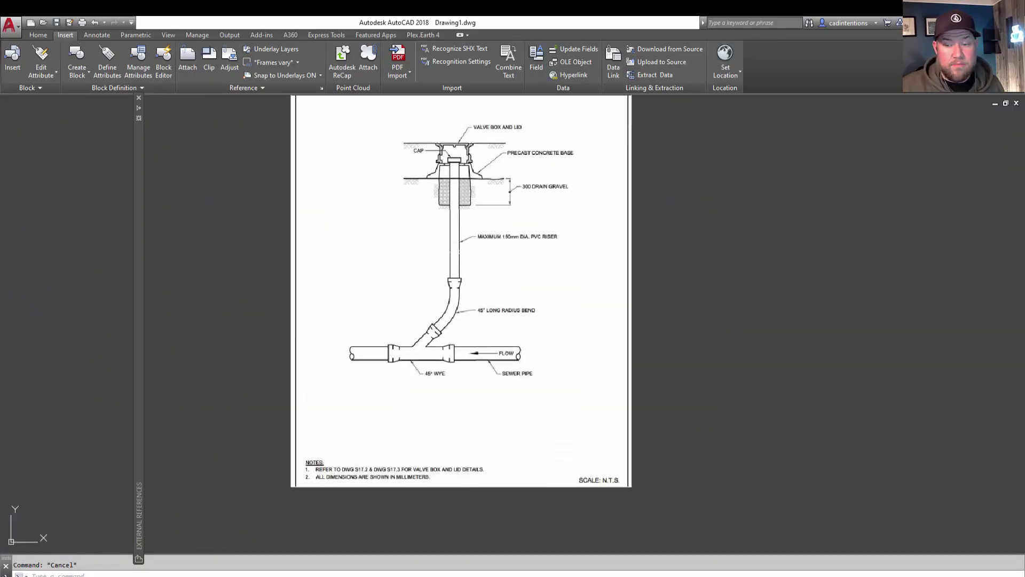
{"action": "scroll", "coordinate": [577, 168], "scroll_direction": "down", "scroll_amount": 2}
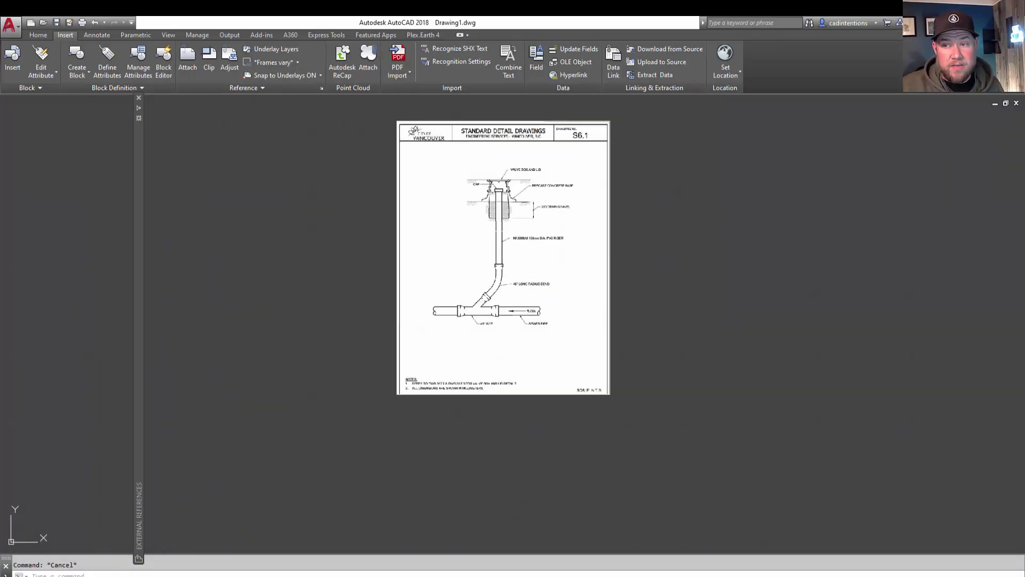
{"action": "scroll", "coordinate": [581, 259], "scroll_direction": "up", "scroll_amount": 2}
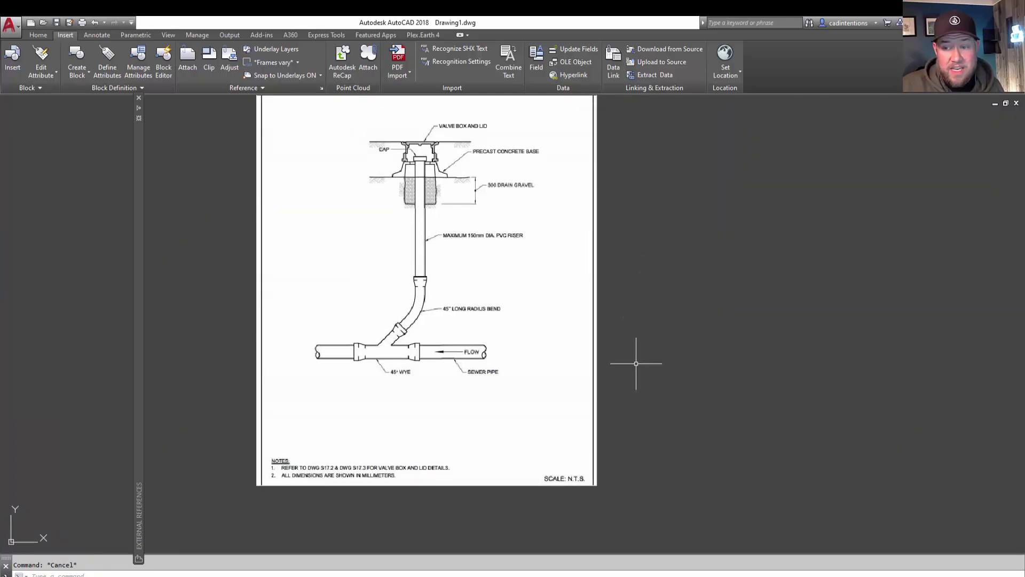
- Pan past the title block and zoom in on the 300 DRAIN GRAVEL dimension
{"action": "middle_click_drag", "start_coordinate": [630, 261], "coordinate": [594, 318]}
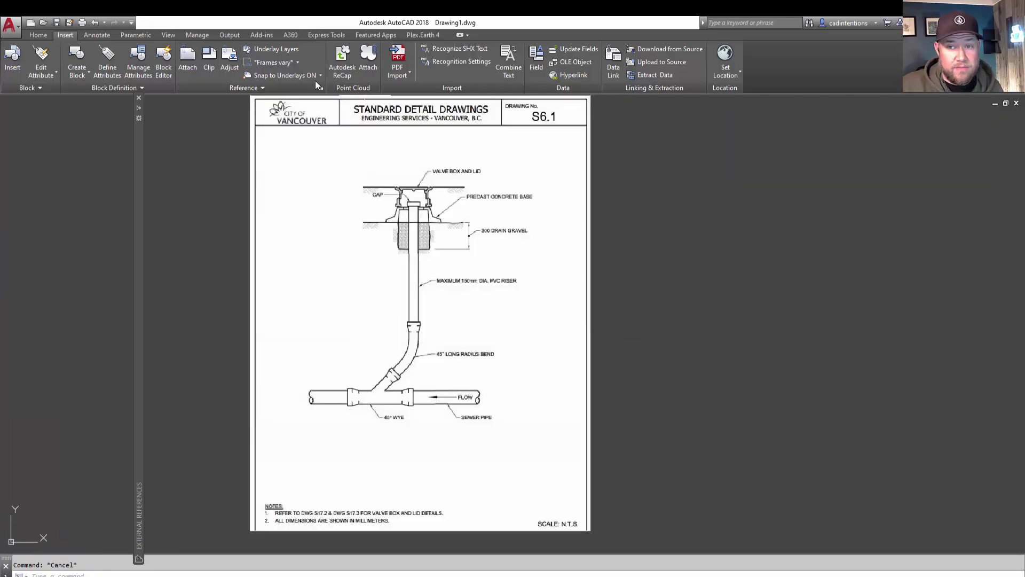
{"action": "middle_click_drag", "start_coordinate": [334, 115], "coordinate": [328, 133]}
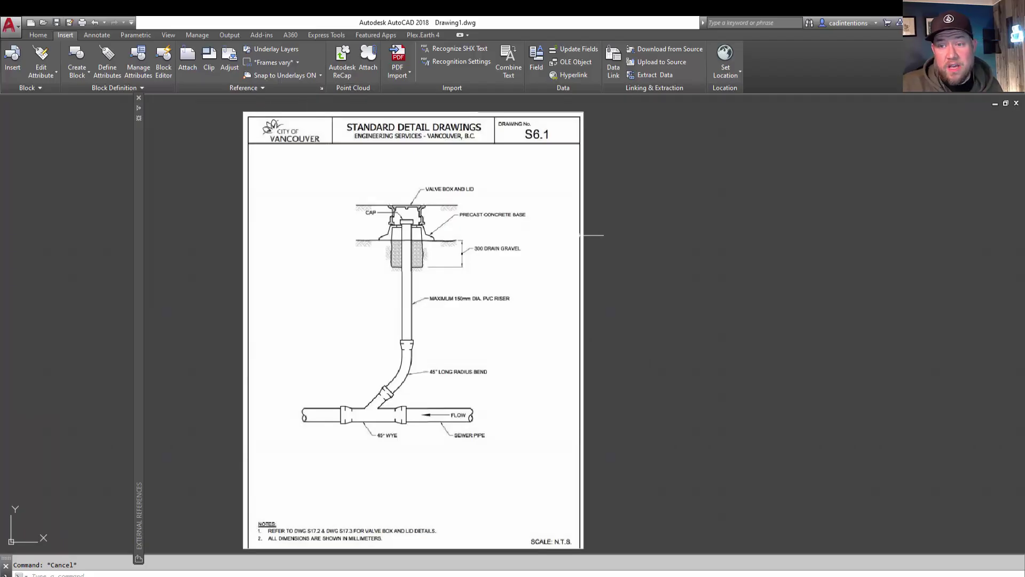
{"action": "middle_click_drag", "start_coordinate": [587, 246], "coordinate": [590, 225]}
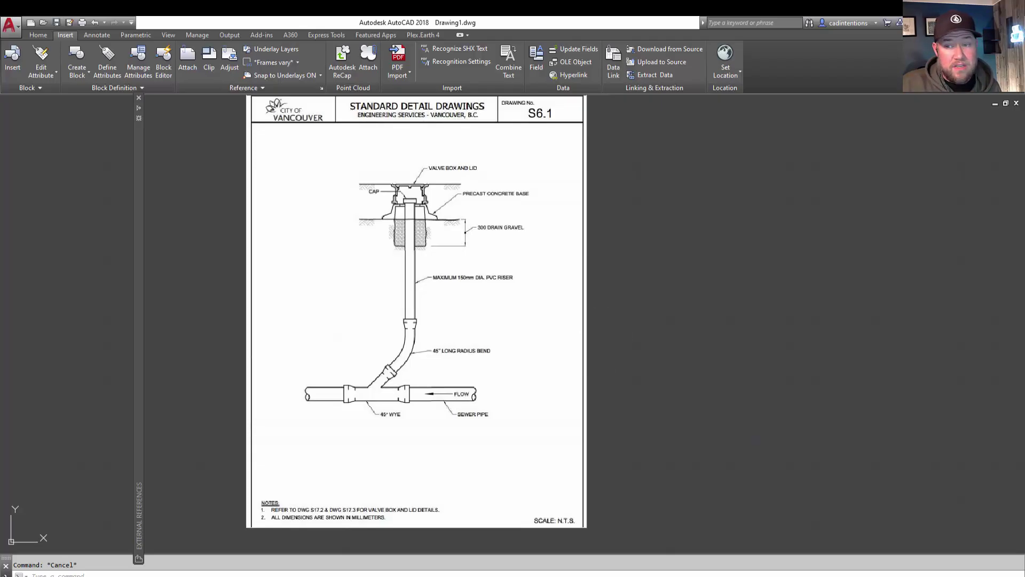
{"action": "scroll", "coordinate": [399, 272], "scroll_direction": "up", "scroll_amount": 2}
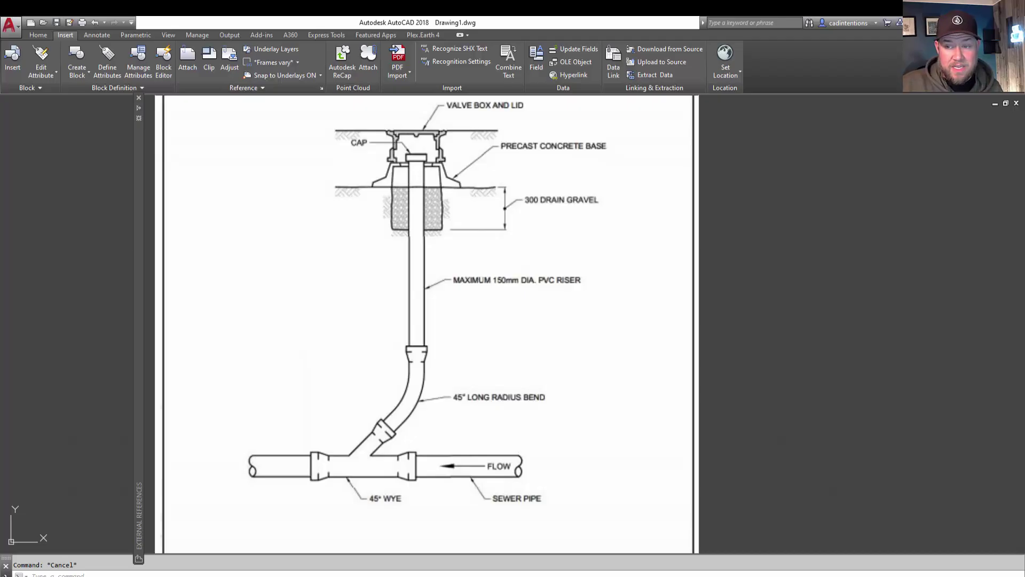
{"action": "mouse_move", "coordinate": [458, 259]}
{"action": "left_mouse_down"}
{"action": "mouse_move", "coordinate": [495, 251]}
{"action": "mouse_move", "coordinate": [573, 265]}
{"action": "mouse_move", "coordinate": [602, 288]}
{"action": "mouse_move", "coordinate": [445, 281]}
{"action": "mouse_move", "coordinate": [458, 259]}
{"action": "left_mouse_up"}
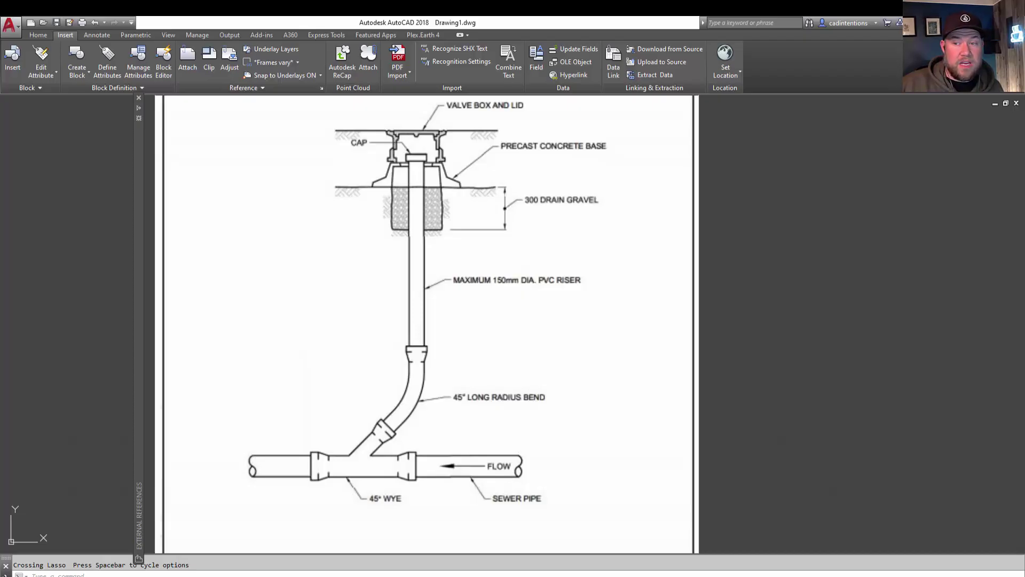
{"action": "scroll", "coordinate": [505, 192], "scroll_direction": "up", "scroll_amount": 4}
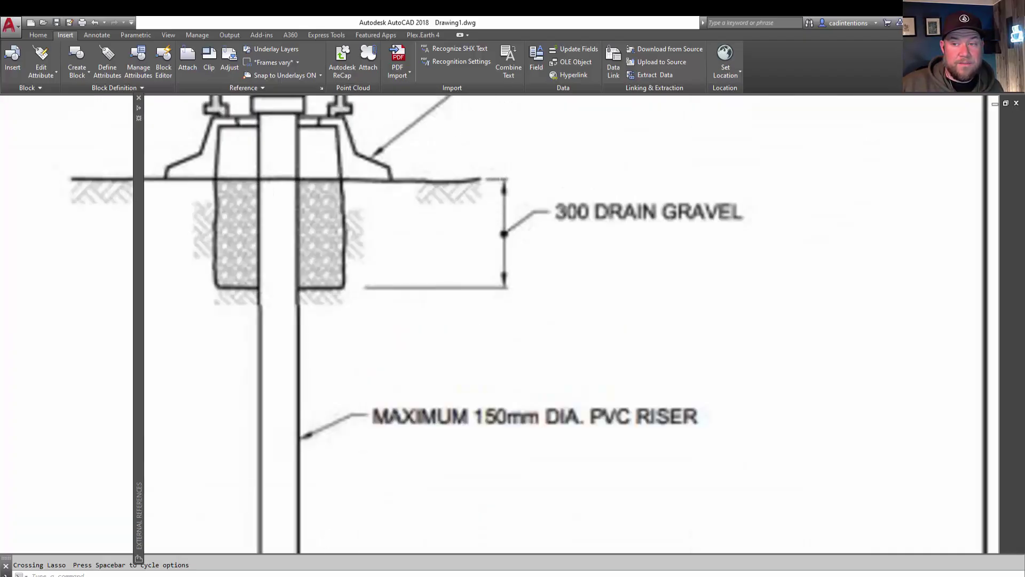
{"action": "scroll", "coordinate": [503, 184], "scroll_direction": "up", "scroll_amount": 4}
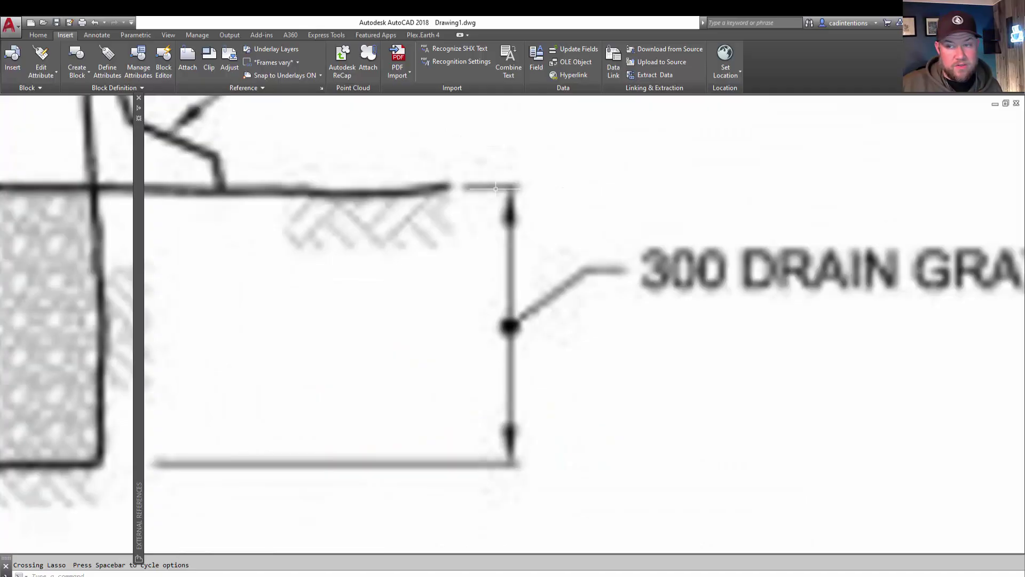
- Set the 2D model space crosshair colour to Cyan in Options, applying and closing
{"action": "right_click", "coordinate": [456, 219]}
{"action": "left_click", "coordinate": [494, 410]}
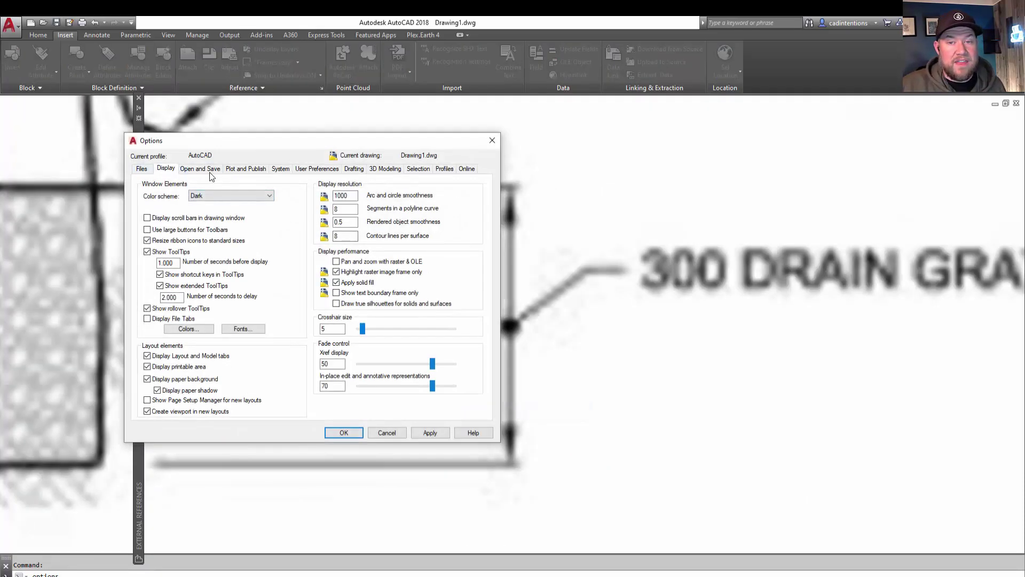
{"action": "left_click", "coordinate": [198, 331]}
{"action": "left_click", "coordinate": [313, 162]}
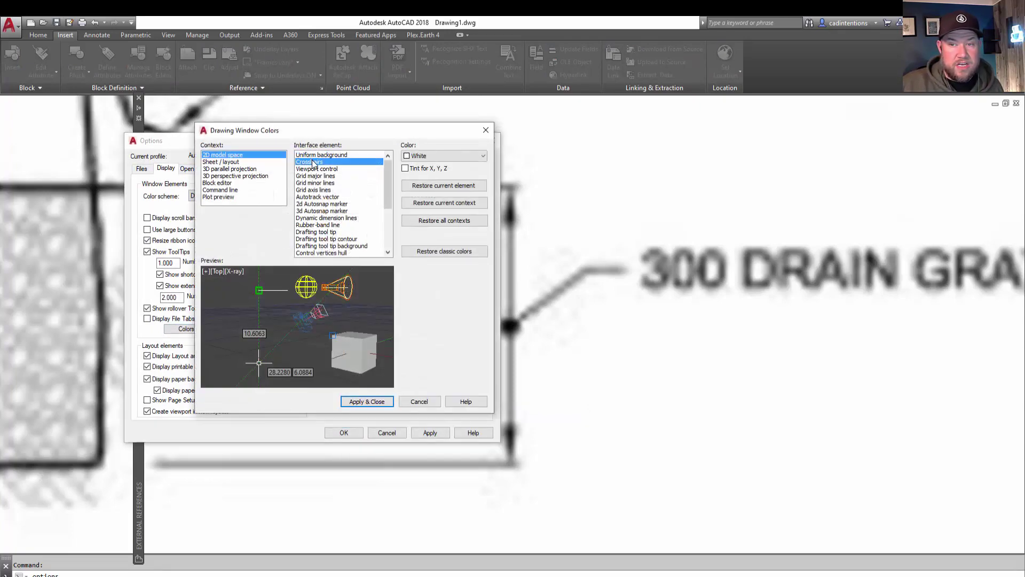
{"action": "left_click", "coordinate": [425, 156]}
{"action": "left_click", "coordinate": [421, 190]}
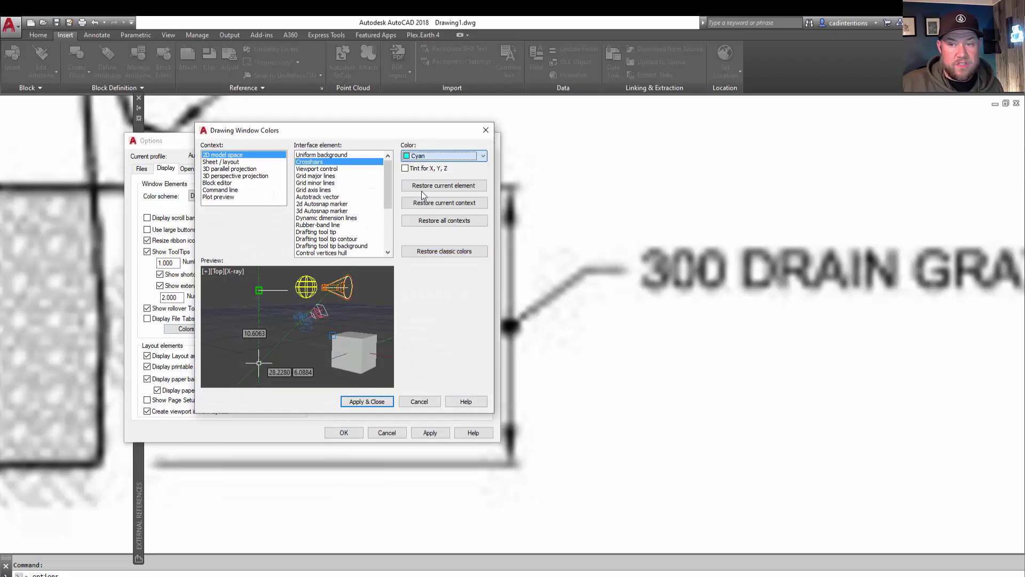
{"action": "left_click", "coordinate": [367, 401]}
{"action": "left_click", "coordinate": [344, 433]}
{"action": "scroll", "coordinate": [501, 207], "scroll_direction": "down", "scroll_amount": 2}
{"action": "middle_click_drag", "start_coordinate": [496, 211], "coordinate": [479, 201]}
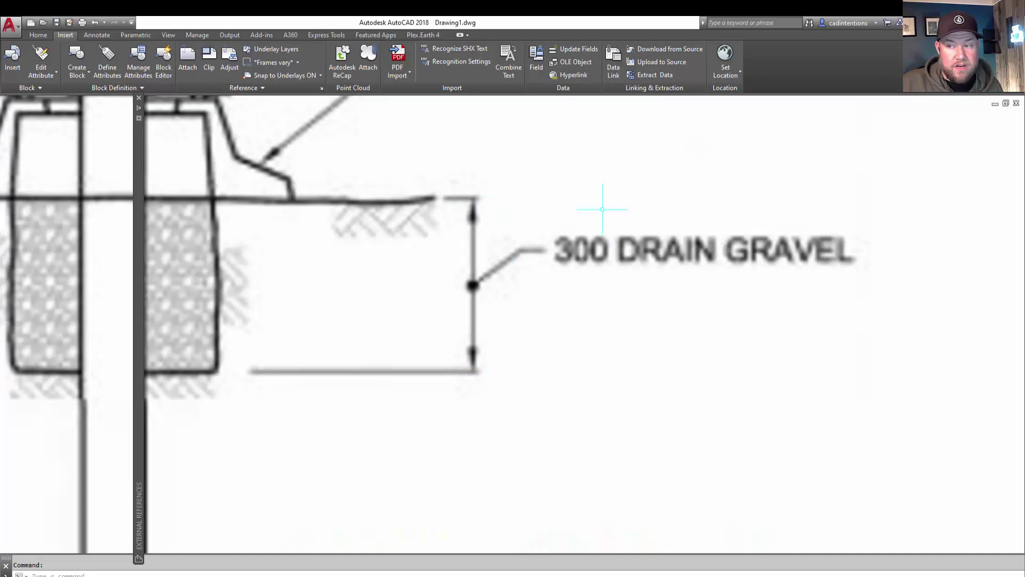
- Measure the 300 DRAIN GRAVEL dimension vertically, finding only about 0.45 units
{"action": "scroll", "coordinate": [580, 225], "scroll_direction": "down", "scroll_amount": 5}
{"action": "key", "text": "Escape"}
{"action": "type", "text": "l"}
{"action": "type", "text": "ist"}
{"action": "key", "text": "Return"}
{"action": "scroll", "coordinate": [565, 235], "scroll_direction": "up", "scroll_amount": 3}
{"action": "scroll", "coordinate": [589, 259], "scroll_direction": "up", "scroll_amount": 3}
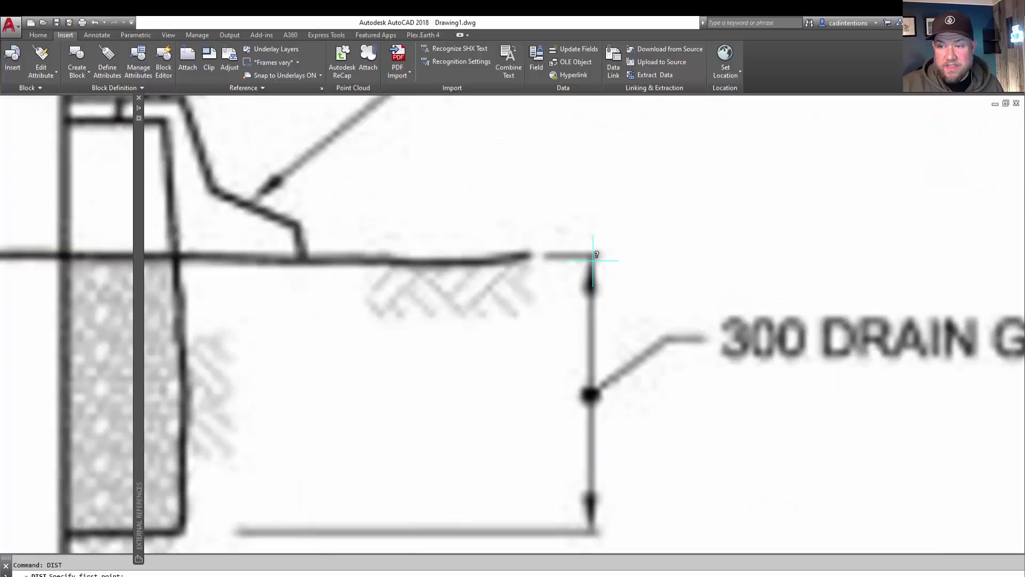
{"action": "left_click", "coordinate": [590, 255]}
{"action": "key", "text": "F8"}
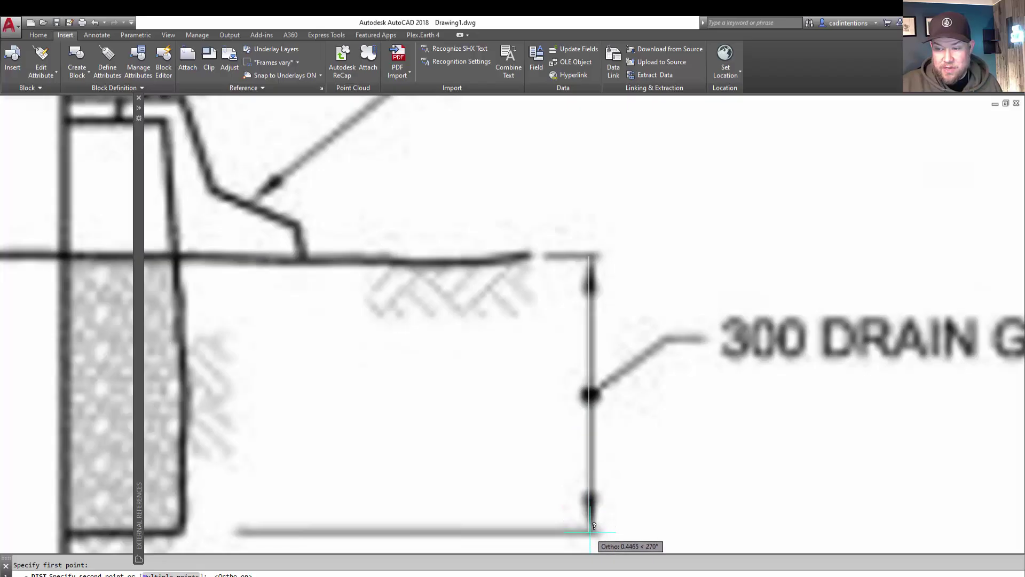
{"action": "key", "text": "Escape"}
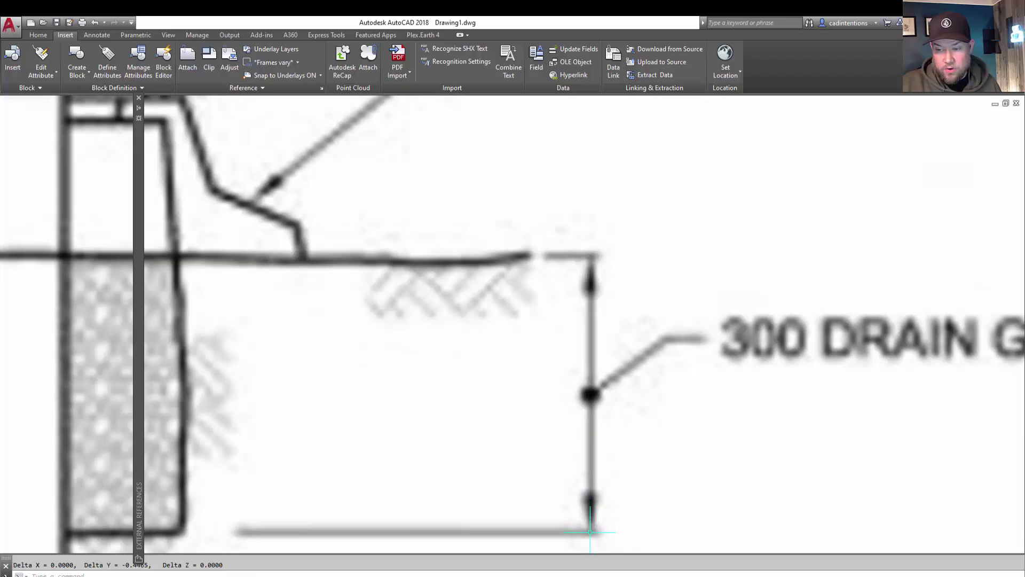
- Zoom out and recentre the view on the manhole detail sheet
{"action": "scroll", "coordinate": [614, 497], "scroll_direction": "down", "scroll_amount": 10}
{"action": "middle_click_drag", "start_coordinate": [647, 484], "coordinate": [522, 385]}
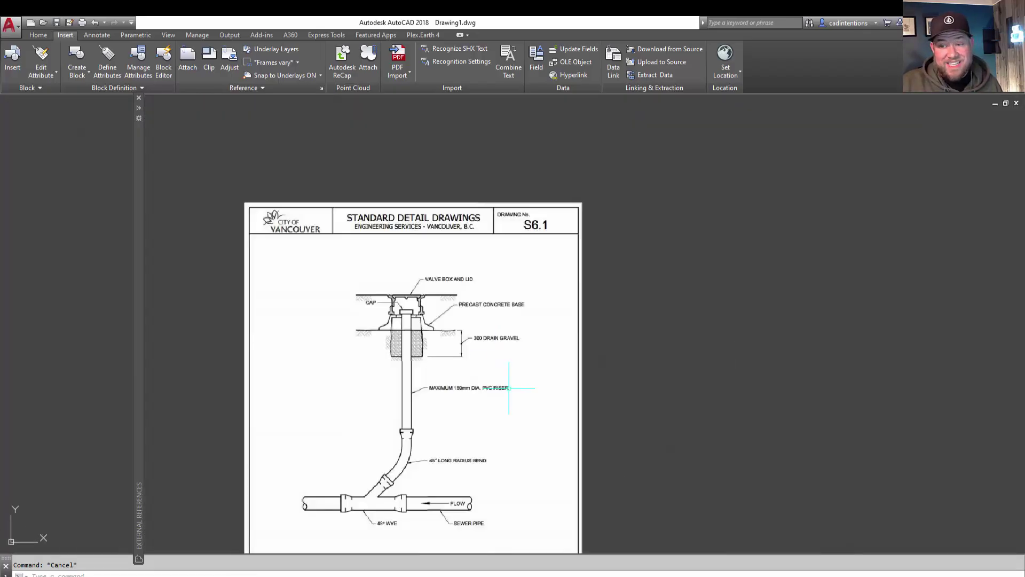
{"action": "scroll", "coordinate": [522, 384], "scroll_direction": "down", "scroll_amount": 4}
{"action": "middle_click_drag", "start_coordinate": [591, 442], "coordinate": [698, 442]}
- Window-select the manhole detail raster image
{"action": "left_click", "coordinate": [567, 407]}
{"action": "left_click", "coordinate": [607, 400]}
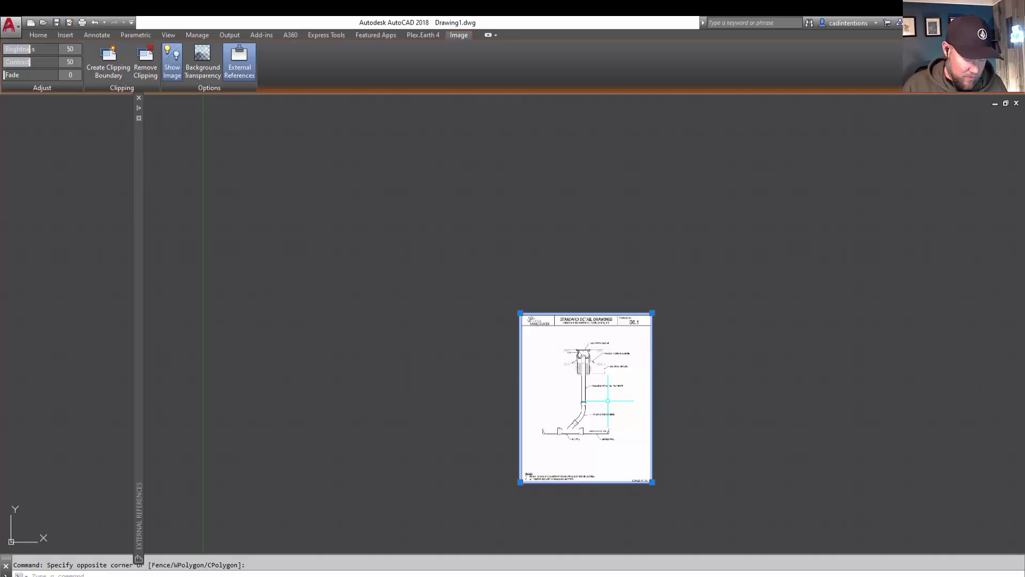
- Start scaling the image with its base point at the 300 dimension's lower end
{"action": "type", "text": "dcal"}
{"action": "key", "text": "Return"}
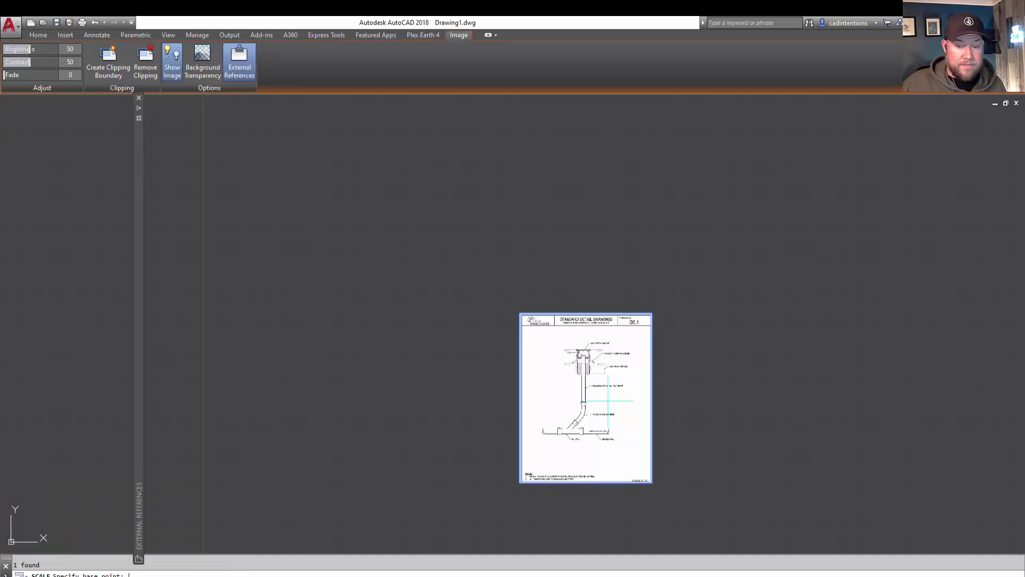
{"action": "scroll", "coordinate": [587, 359], "scroll_direction": "up", "scroll_amount": 4}
{"action": "scroll", "coordinate": [588, 359], "scroll_direction": "up", "scroll_amount": 5}
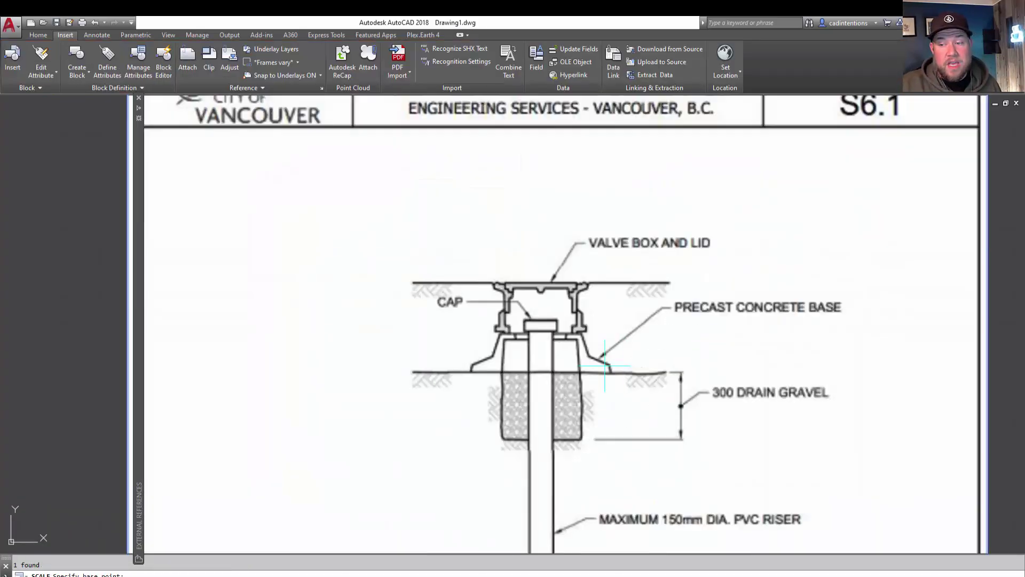
{"action": "scroll", "coordinate": [662, 414], "scroll_direction": "up", "scroll_amount": 2}
{"action": "middle_click_drag", "start_coordinate": [664, 414], "coordinate": [640, 412]}
{"action": "scroll", "coordinate": [613, 414], "scroll_direction": "up", "scroll_amount": 3}
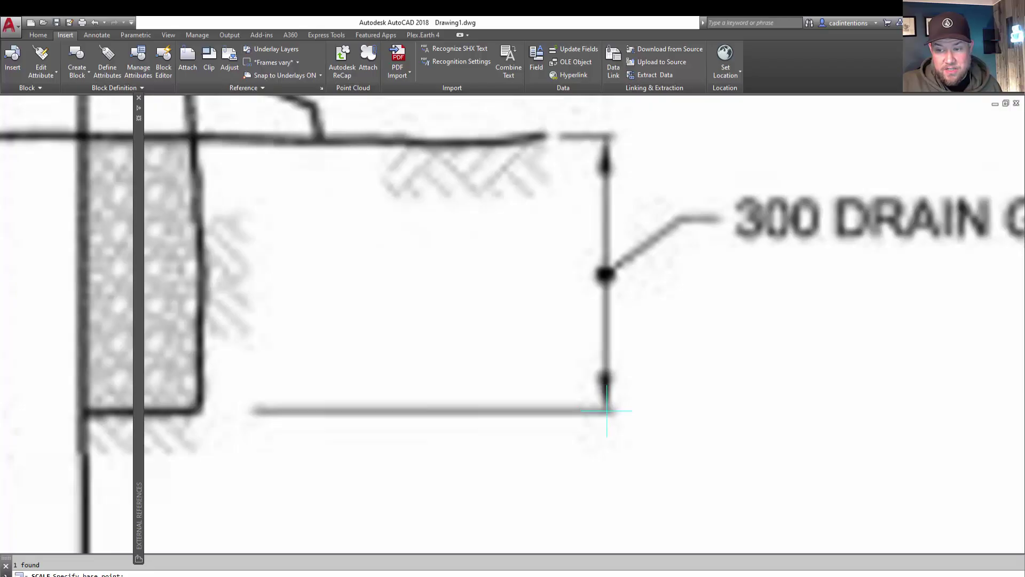
{"action": "scroll", "coordinate": [606, 411], "scroll_direction": "up", "scroll_amount": 2}
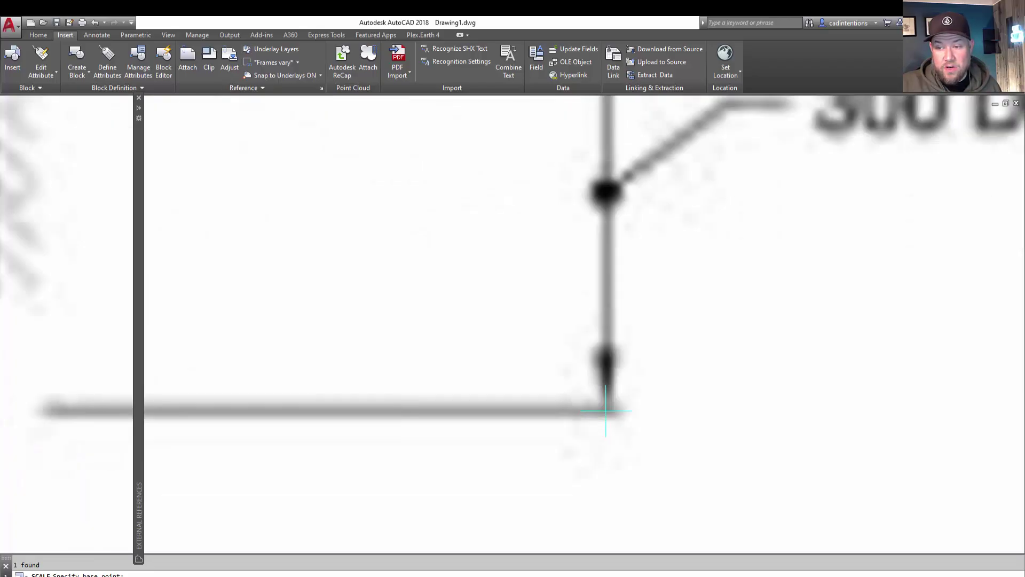
{"action": "scroll", "coordinate": [606, 410], "scroll_direction": "down", "scroll_amount": 3}
{"action": "middle_click_drag", "start_coordinate": [607, 412], "coordinate": [558, 410]}
{"action": "scroll", "coordinate": [559, 411], "scroll_direction": "up", "scroll_amount": 2}
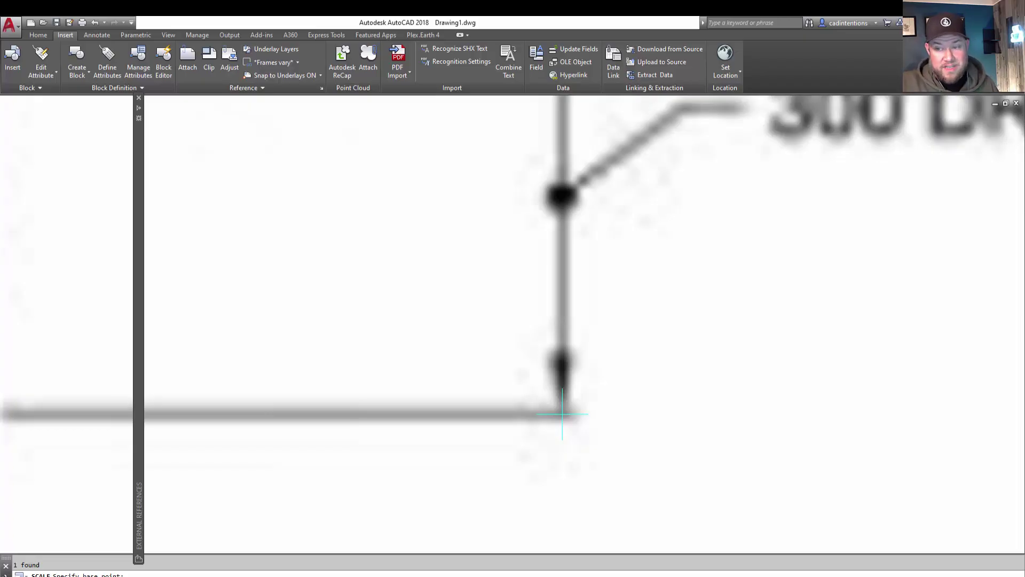
{"action": "left_click", "coordinate": [562, 413]}
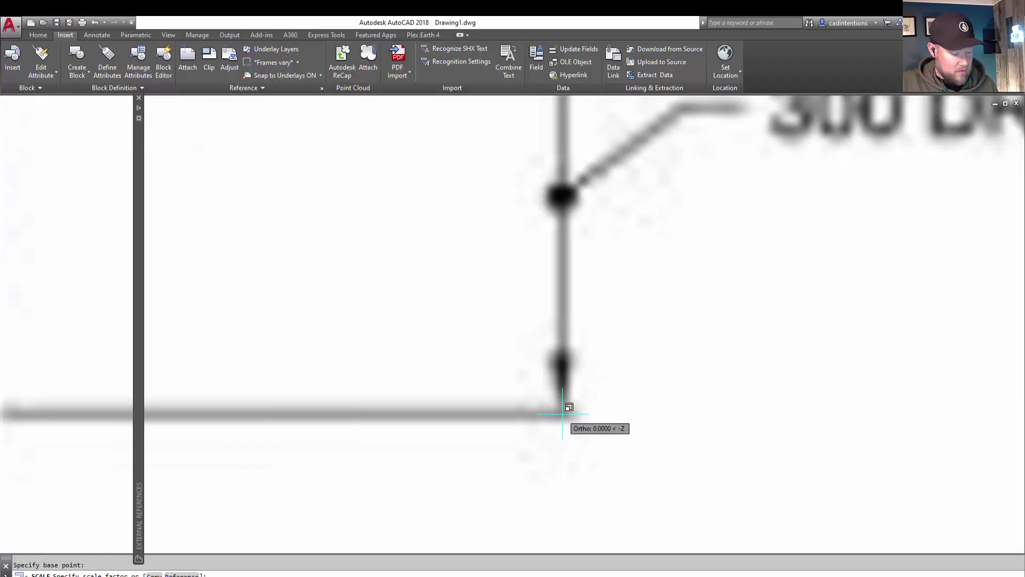
- Scale by reference between the dimension's two ends to a new length of 300
{"action": "type", "text": "."}
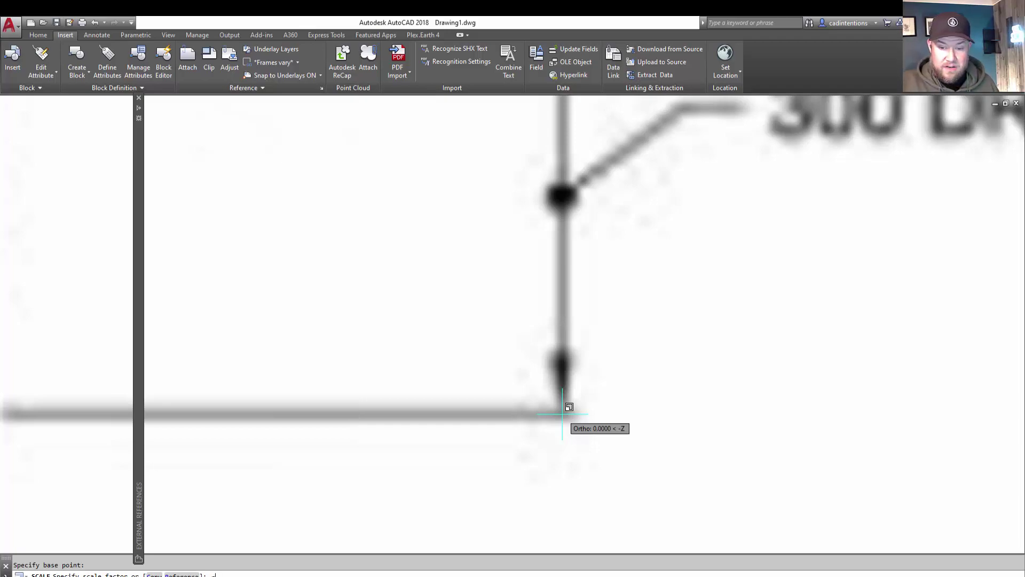
{"action": "key", "text": "Return"}
{"action": "scroll", "coordinate": [611, 440], "scroll_direction": "up", "scroll_amount": 4}
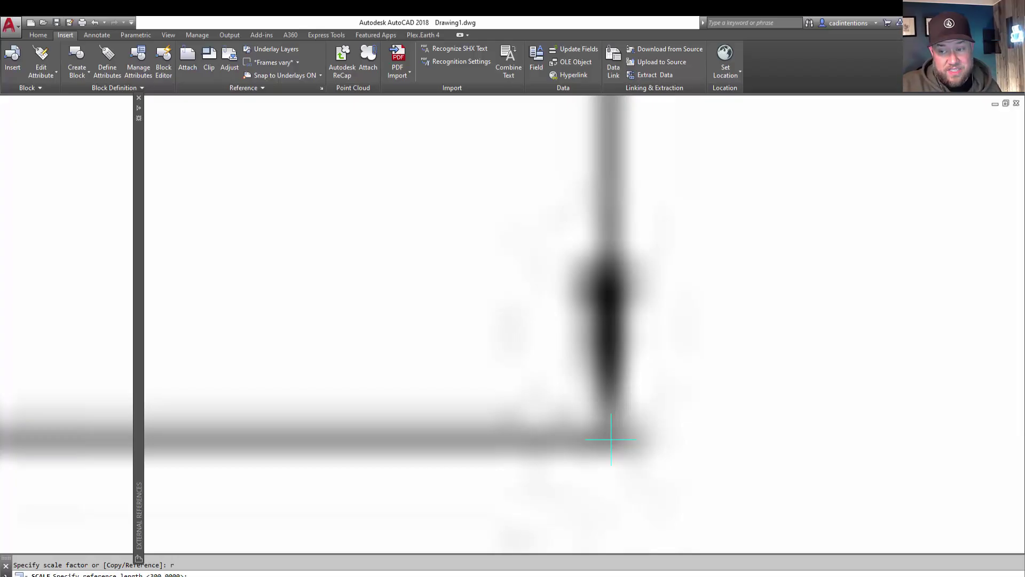
{"action": "left_click", "coordinate": [611, 440]}
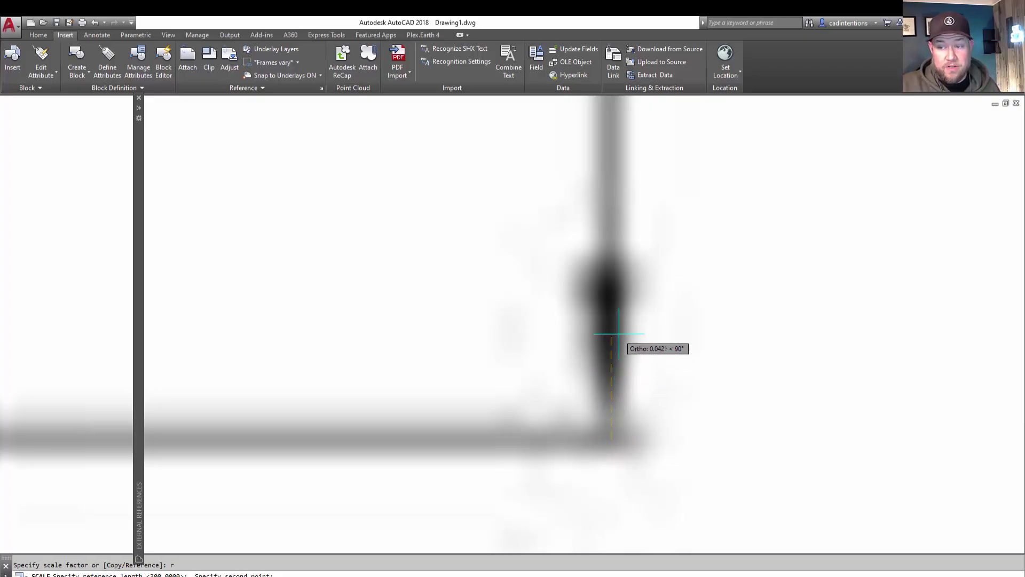
{"action": "scroll", "coordinate": [614, 310], "scroll_direction": "down", "scroll_amount": 5}
{"action": "key", "text": "F8"}
{"action": "key", "text": "F8"}
{"action": "middle_click_drag", "start_coordinate": [631, 210], "coordinate": [559, 277]}
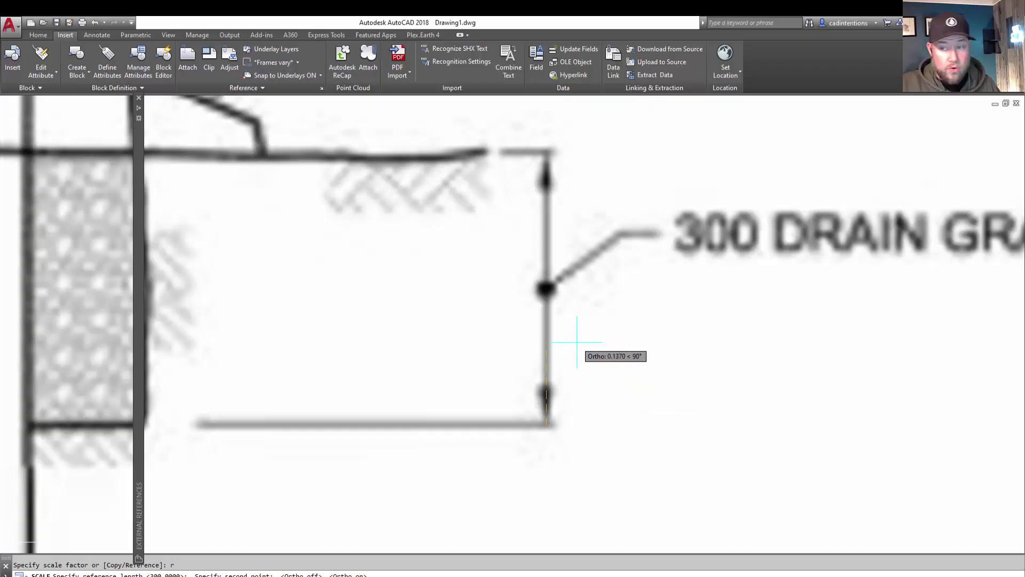
{"action": "scroll", "coordinate": [570, 239], "scroll_direction": "up", "scroll_amount": 8}
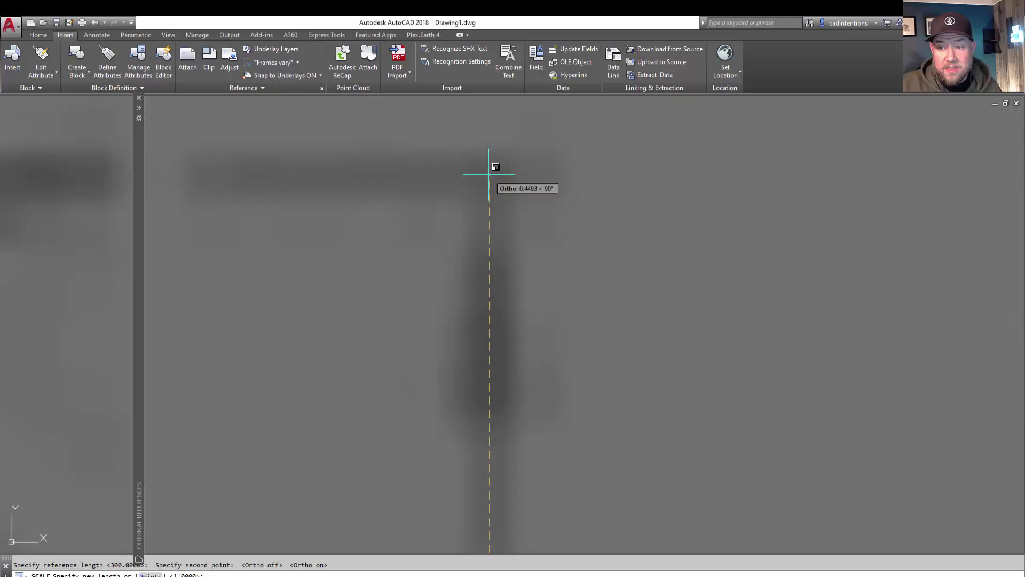
{"action": "scroll", "coordinate": [489, 174], "scroll_direction": "down", "scroll_amount": 2}
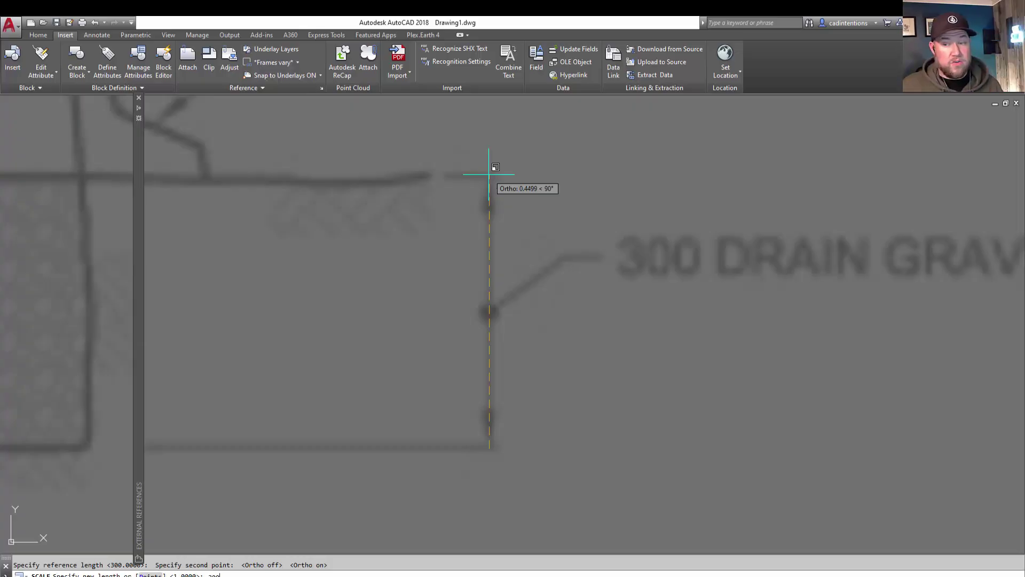
{"action": "key", "text": "Return"}
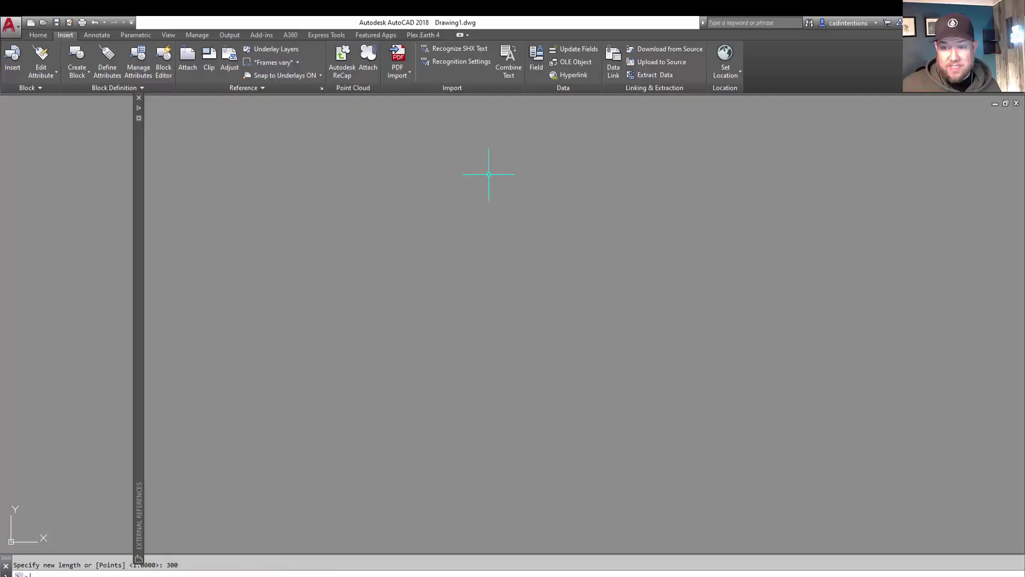
{"action": "scroll", "coordinate": [512, 215], "scroll_direction": "down", "scroll_amount": 5}
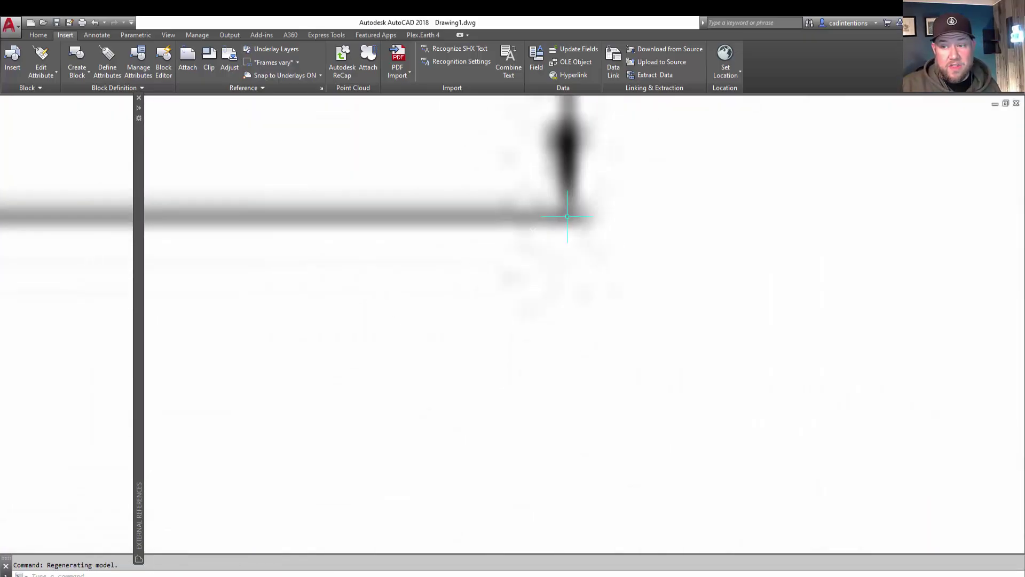
{"action": "scroll", "coordinate": [587, 205], "scroll_direction": "down", "scroll_amount": 4}
{"action": "scroll", "coordinate": [527, 237], "scroll_direction": "up", "scroll_amount": 4}
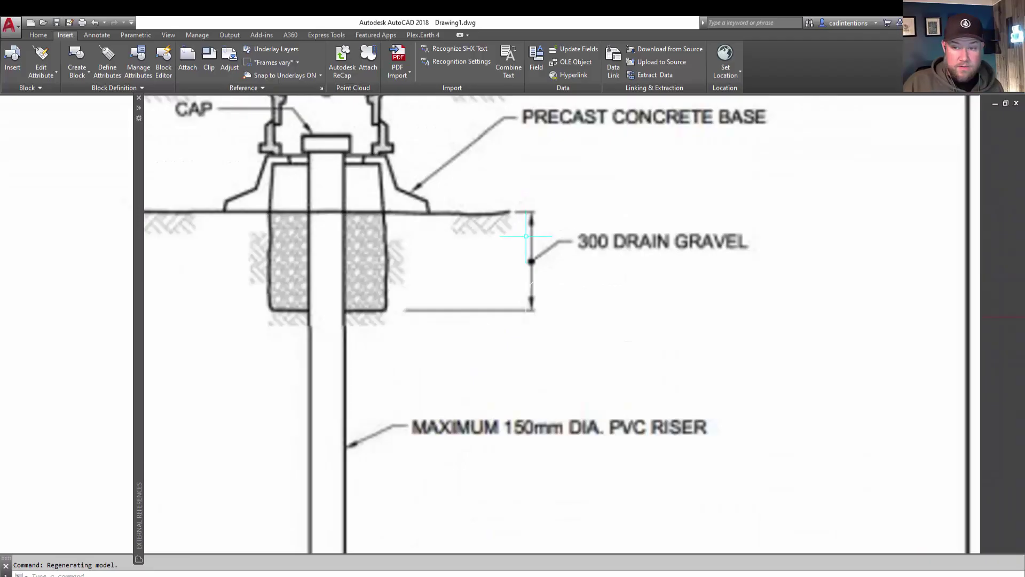
- Measure the 300 DRAIN GRAVEL dimension with DIST, reading about 300.77 units
{"action": "type", "text": "dist"}
{"action": "key", "text": "Return"}
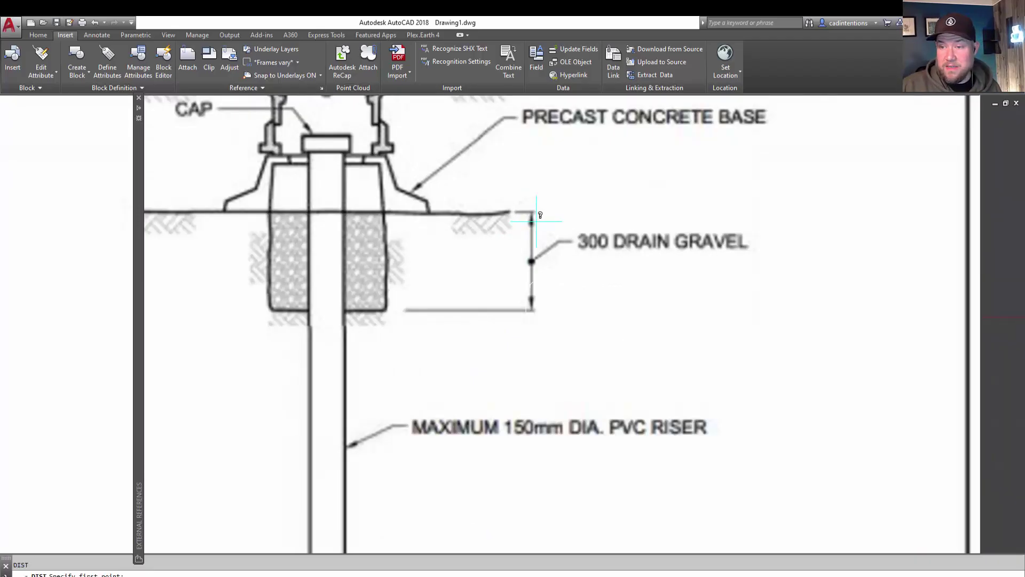
{"action": "left_click", "coordinate": [532, 211]}
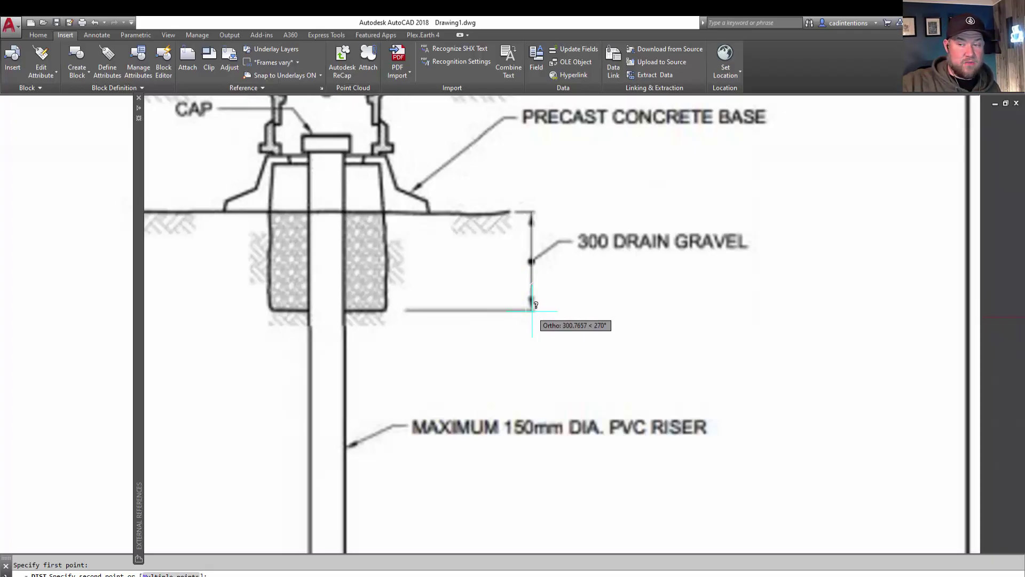
- Cancel DIST, survey the rescaled manhole sheet, and move to empty drawing space
{"action": "key", "text": "Escape"}
{"action": "scroll", "coordinate": [523, 320], "scroll_direction": "down", "scroll_amount": 10}
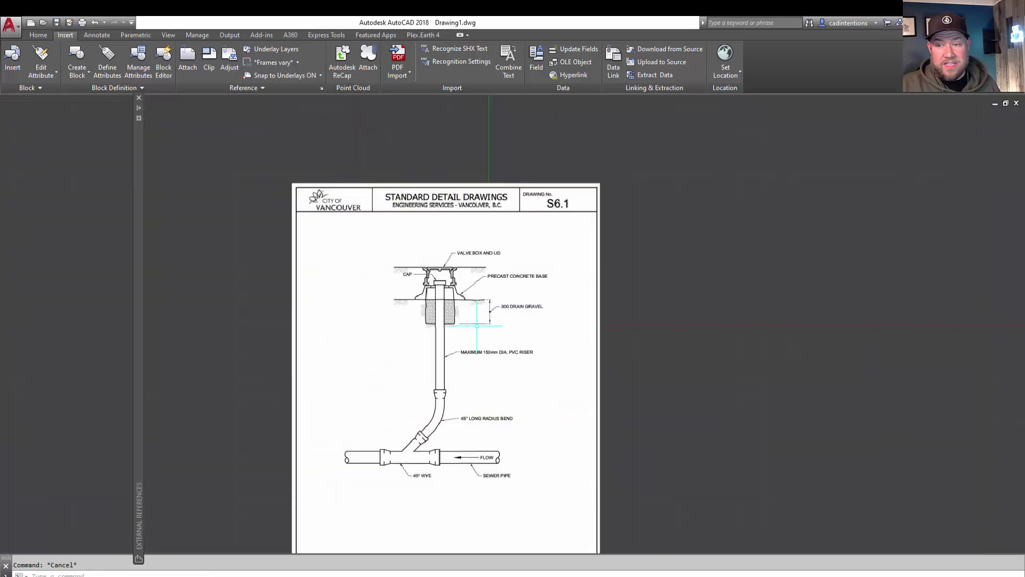
{"action": "middle_click_drag", "start_coordinate": [528, 349], "coordinate": [433, 283]}
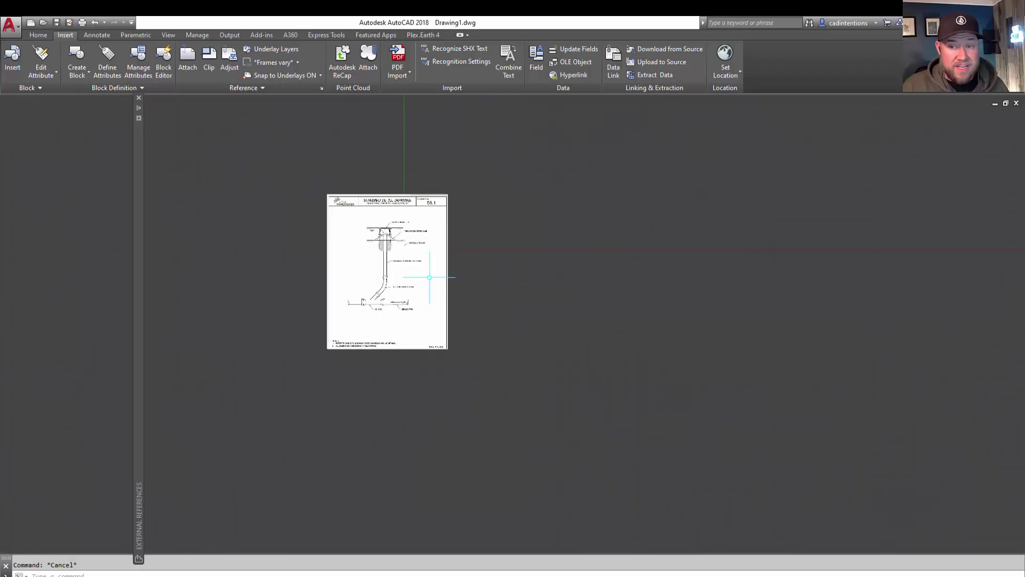
{"action": "scroll", "coordinate": [380, 246], "scroll_direction": "up", "scroll_amount": 8}
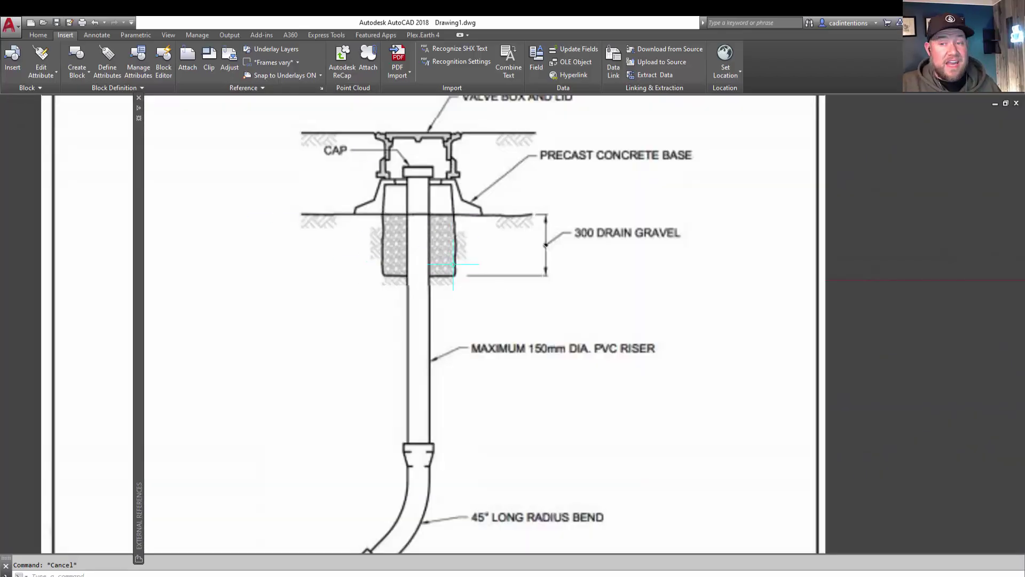
{"action": "scroll", "coordinate": [498, 295], "scroll_direction": "down", "scroll_amount": 8}
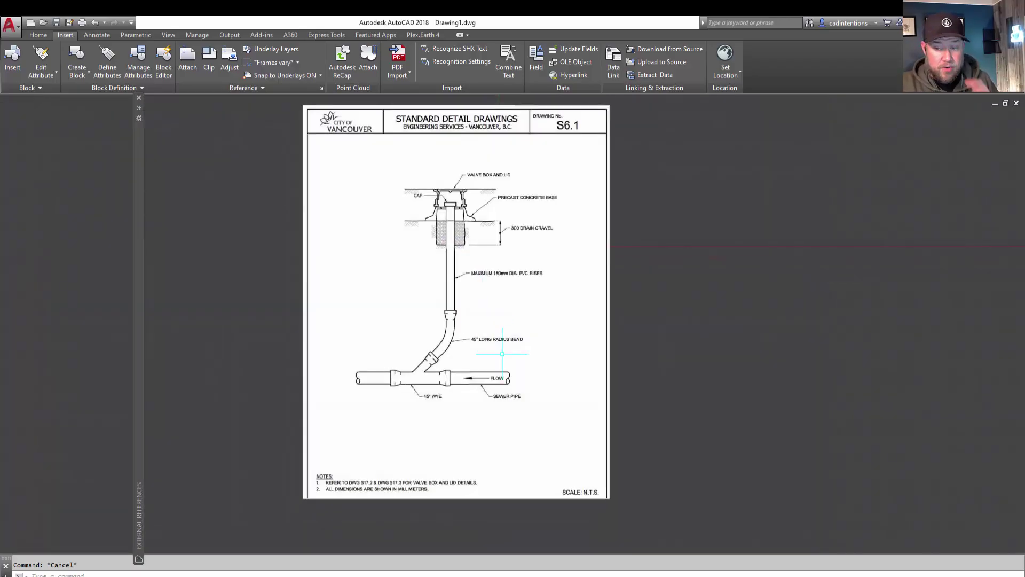
{"action": "mouse_move", "coordinate": [499, 295]}
{"action": "middle_mouse_down"}
{"action": "mouse_move", "coordinate": [487, 344]}
{"action": "mouse_move", "coordinate": [465, 357]}
{"action": "middle_mouse_up"}
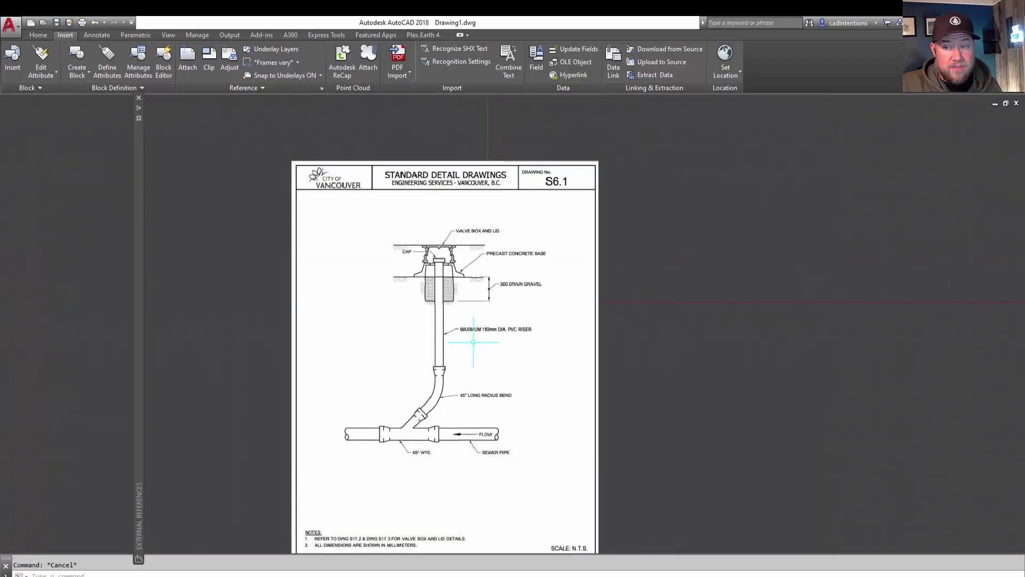
{"action": "scroll", "coordinate": [459, 322], "scroll_direction": "up", "scroll_amount": 2}
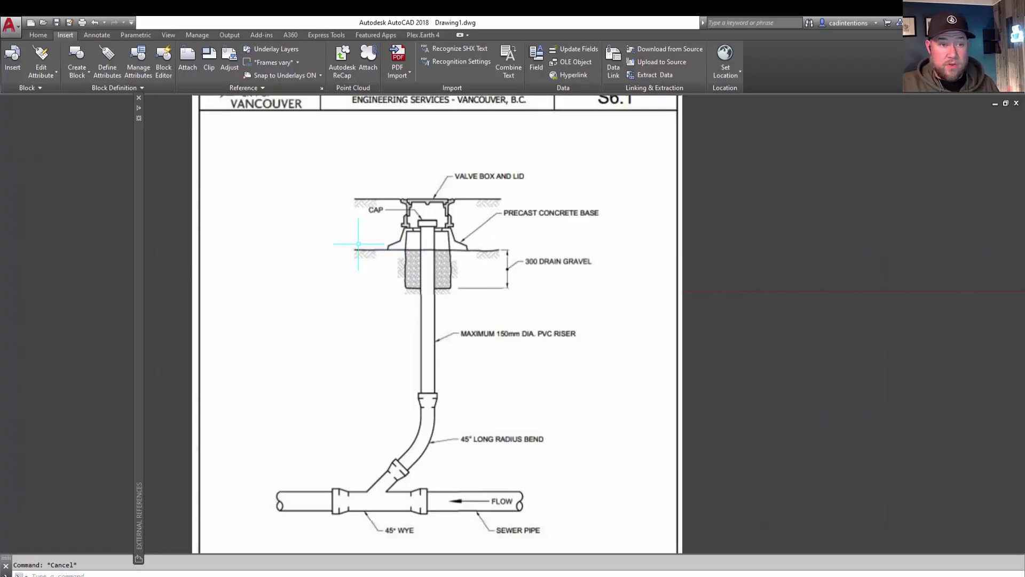
{"action": "scroll", "coordinate": [614, 293], "scroll_direction": "down", "scroll_amount": 6}
{"action": "middle_click_drag", "start_coordinate": [629, 265], "coordinate": [126, 97]}
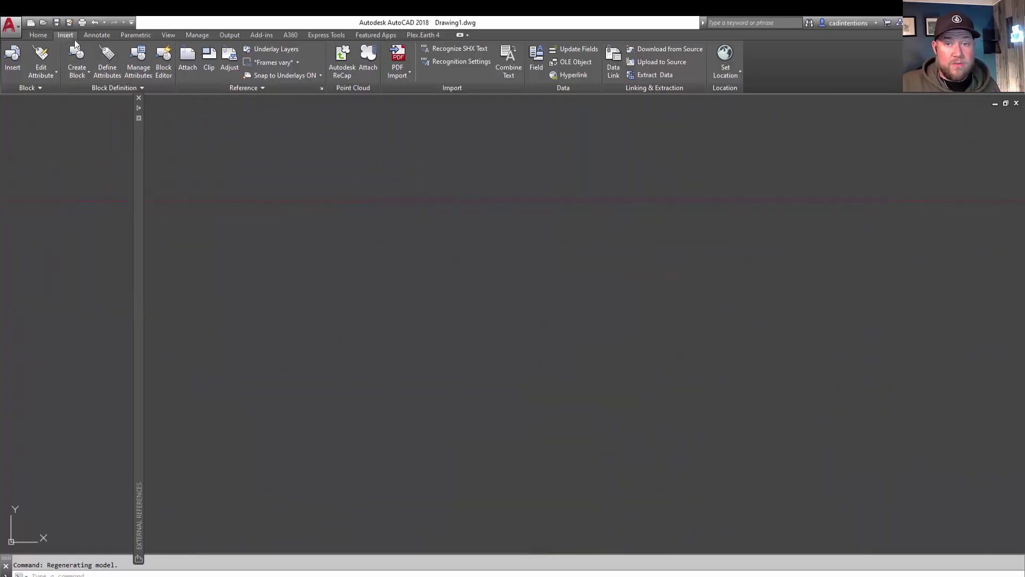
- Attach carexample fiat.jpg as a second image and place it in the drawing
{"action": "left_click", "coordinate": [185, 65]}
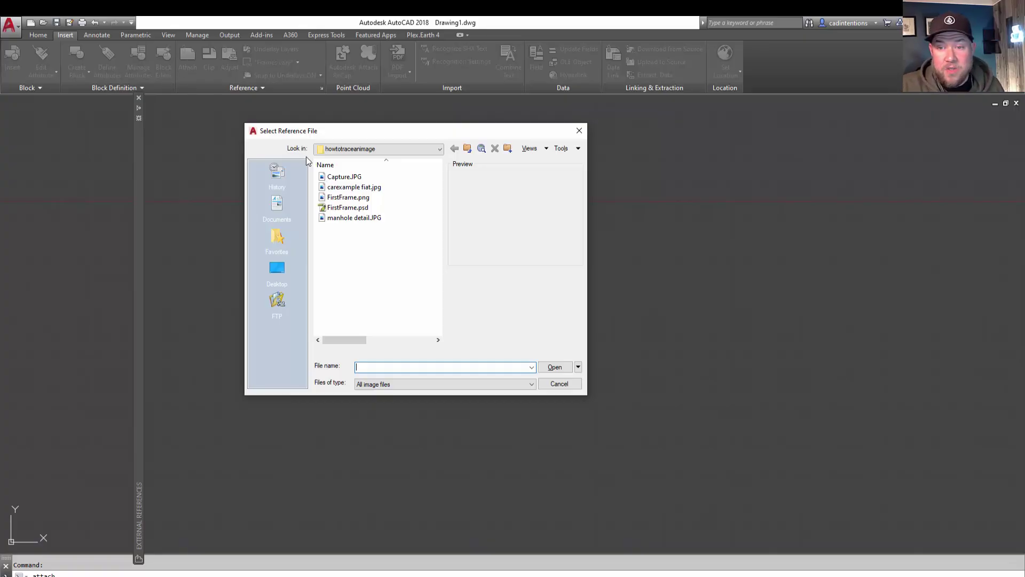
{"action": "left_click", "coordinate": [347, 189]}
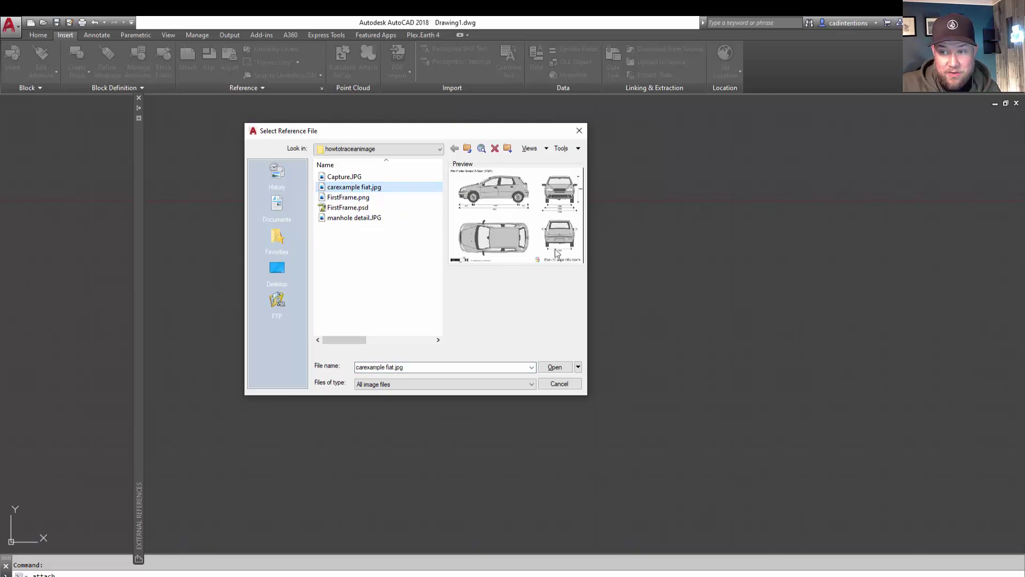
{"action": "left_click", "coordinate": [555, 368]}
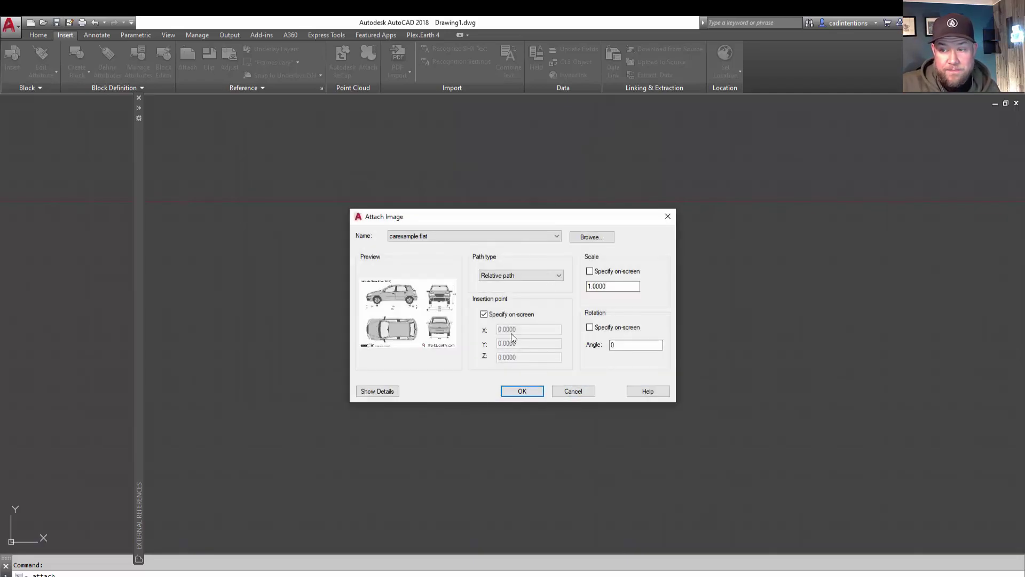
{"action": "left_click", "coordinate": [519, 391]}
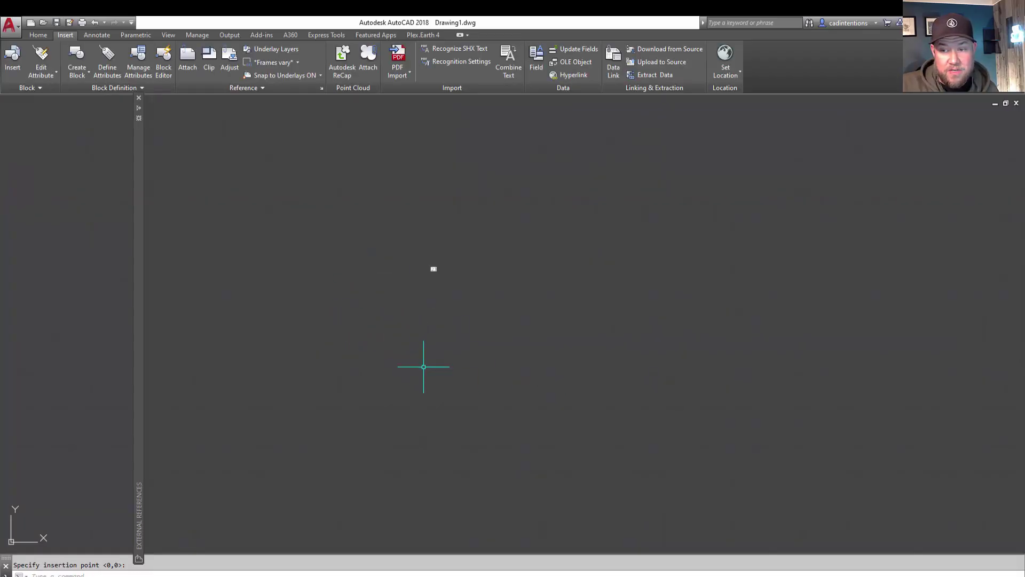
{"action": "scroll", "coordinate": [458, 274], "scroll_direction": "up", "scroll_amount": 8}
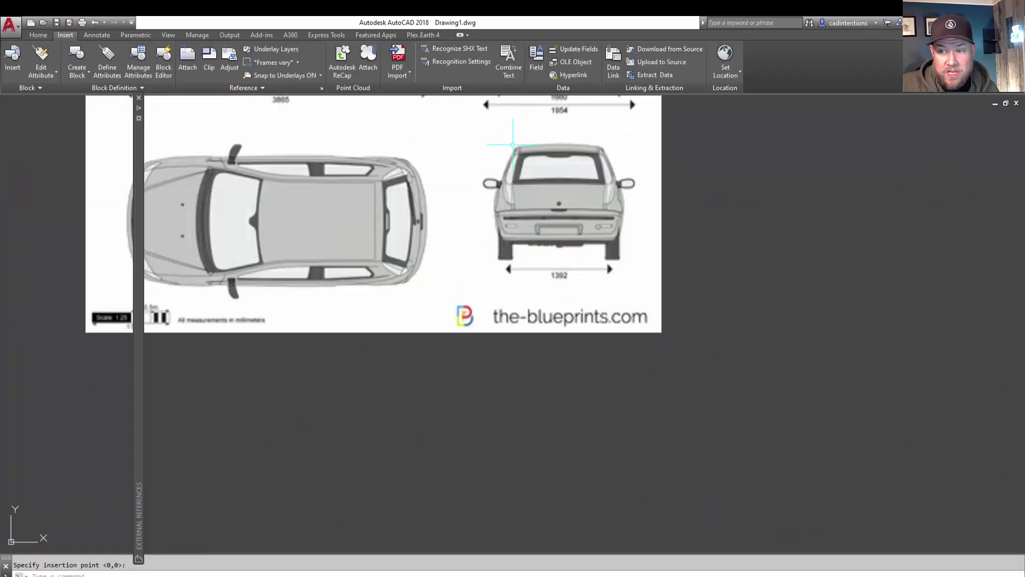
{"action": "scroll", "coordinate": [549, 217], "scroll_direction": "down", "scroll_amount": 3}
{"action": "scroll", "coordinate": [419, 221], "scroll_direction": "up", "scroll_amount": 5}
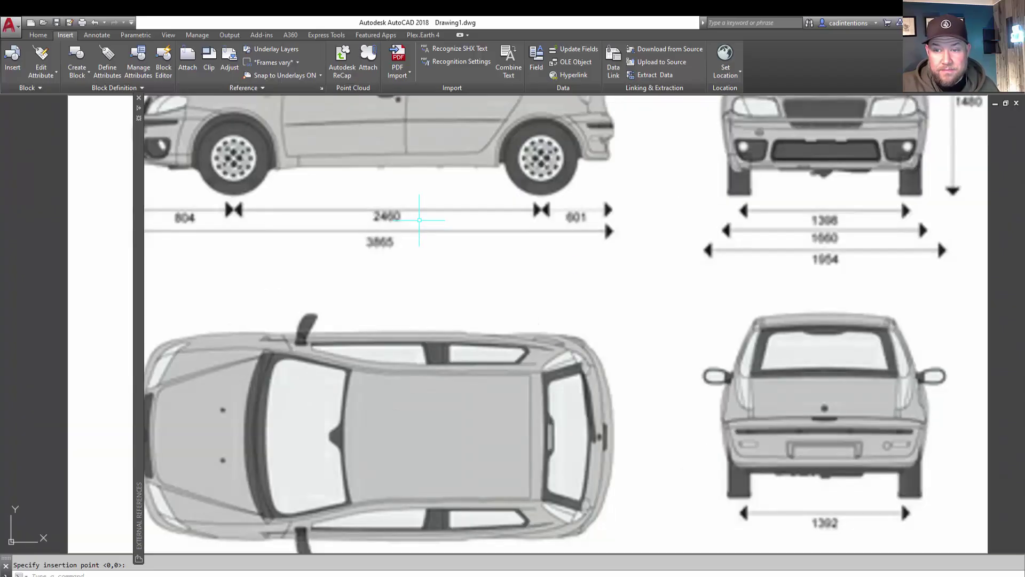
{"action": "key", "text": "Escape"}
{"action": "scroll", "coordinate": [411, 230], "scroll_direction": "down", "scroll_amount": 4}
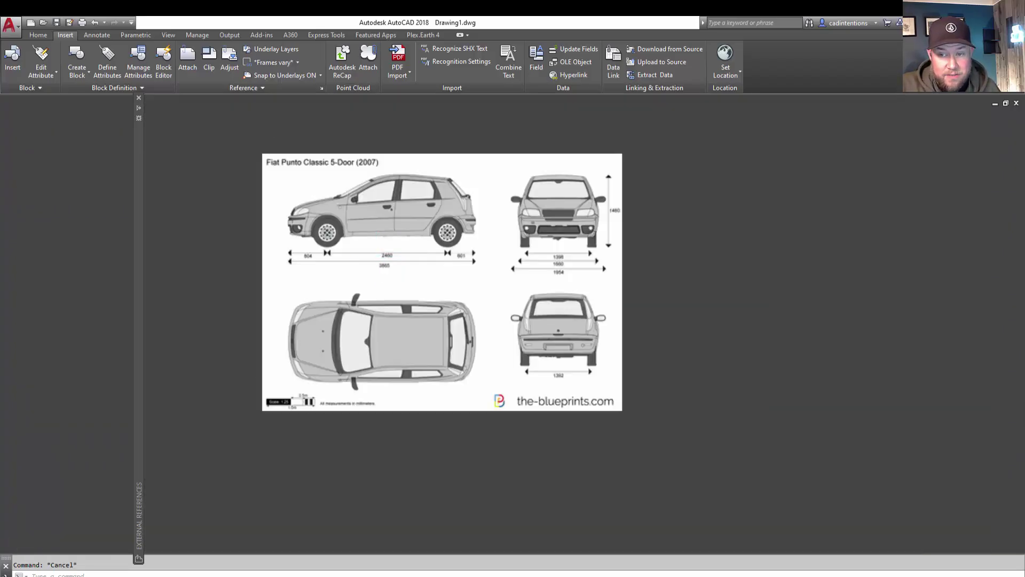
{"action": "scroll", "coordinate": [401, 245], "scroll_direction": "up", "scroll_amount": 2}
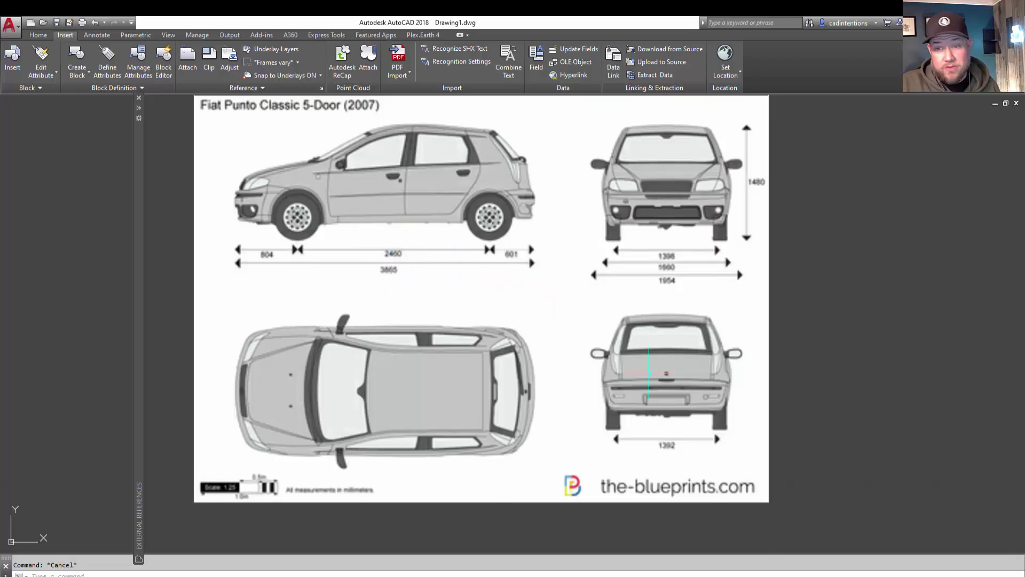
{"action": "left_click", "coordinate": [799, 517]}
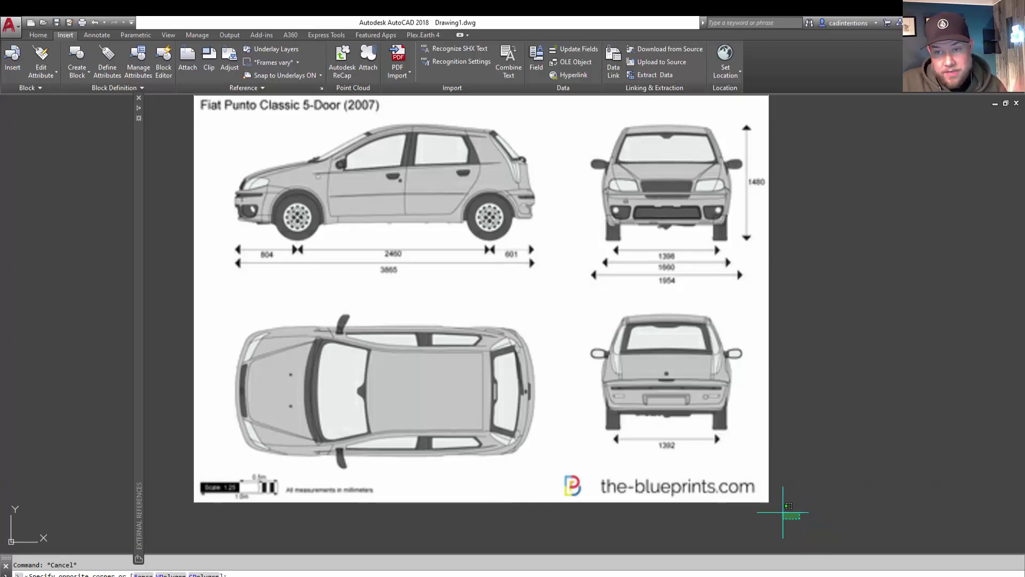
{"action": "left_click", "coordinate": [748, 496]}
- Scale the blueprint by reference from the front to rear wheelbase tick, entering 2450
{"action": "left_click", "coordinate": [788, 514]}
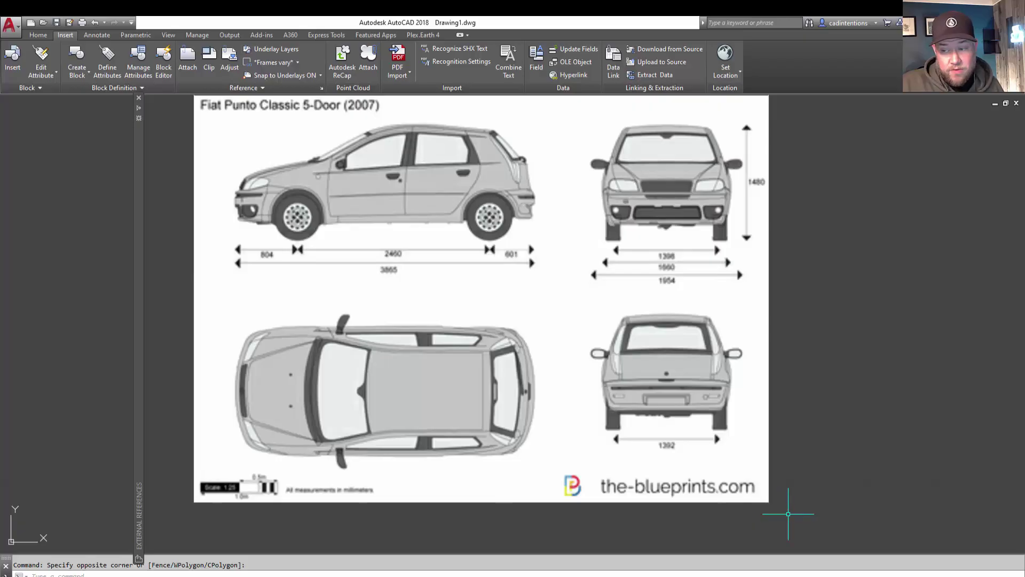
{"action": "left_click", "coordinate": [720, 484]}
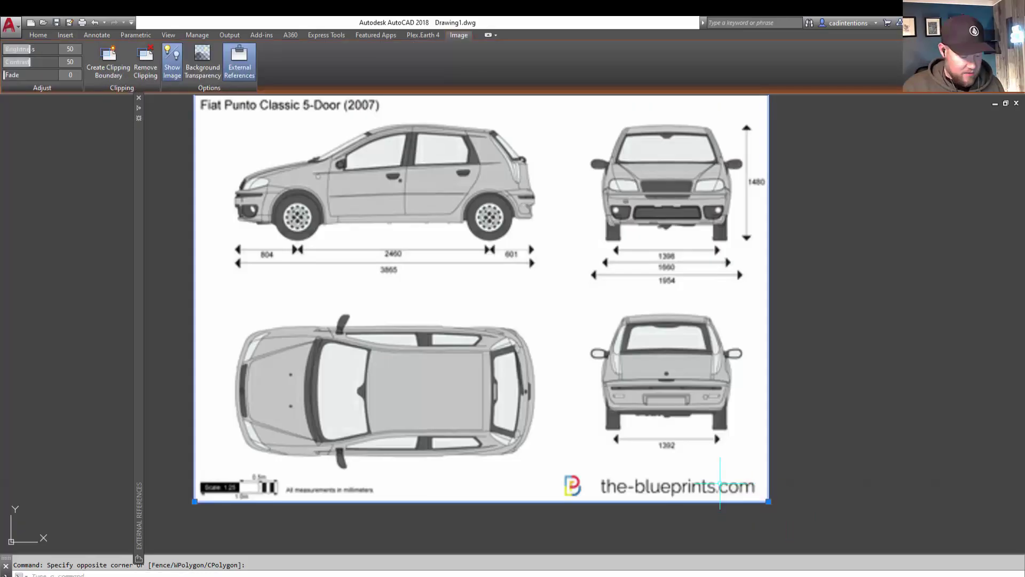
{"action": "type", "text": "scale"}
{"action": "key", "text": "Return"}
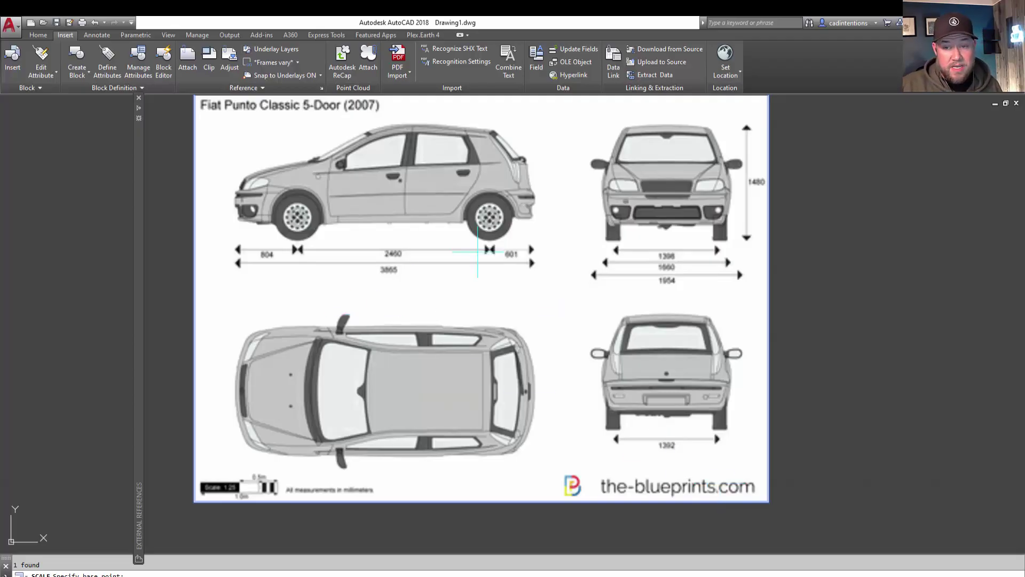
{"action": "scroll", "coordinate": [295, 253], "scroll_direction": "up", "scroll_amount": 4}
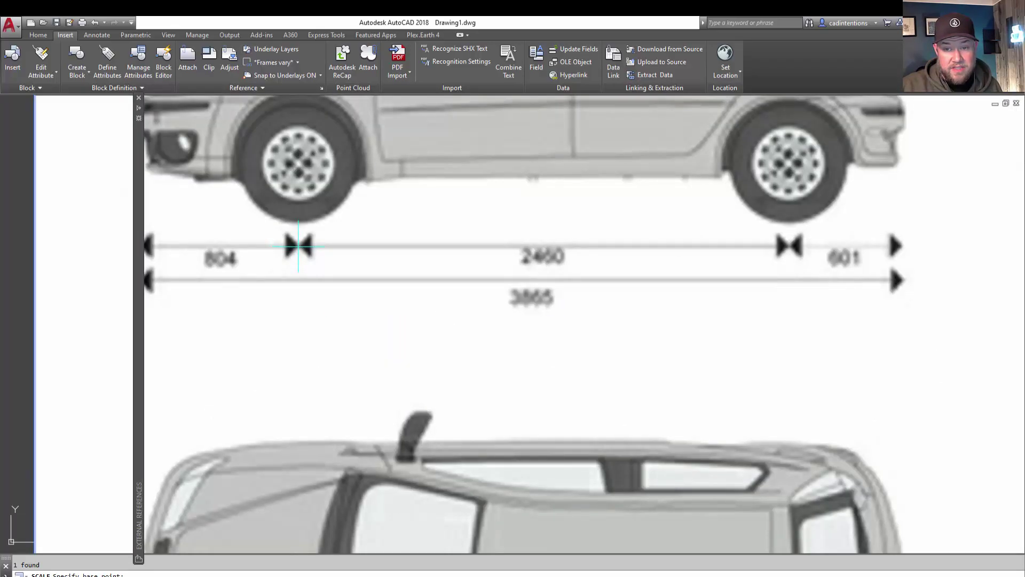
{"action": "left_click", "coordinate": [298, 246]}
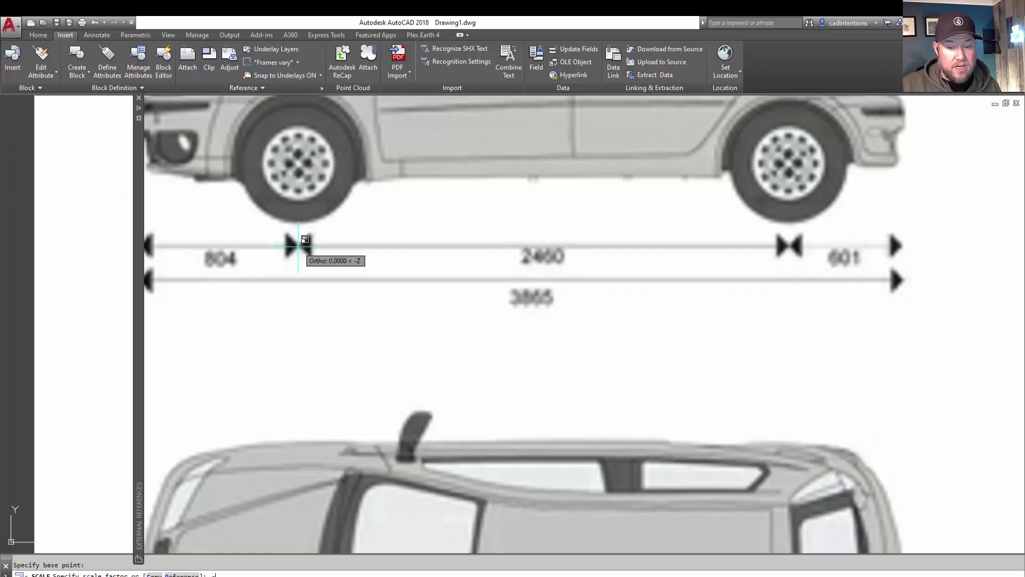
{"action": "type", "text": "r"}
{"action": "key", "text": "Return"}
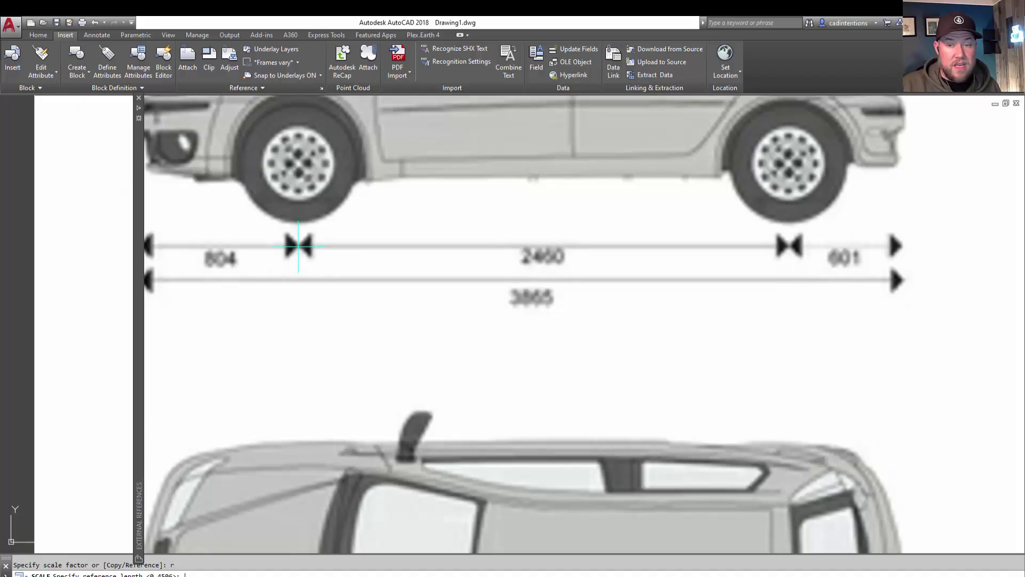
{"action": "left_click", "coordinate": [298, 246]}
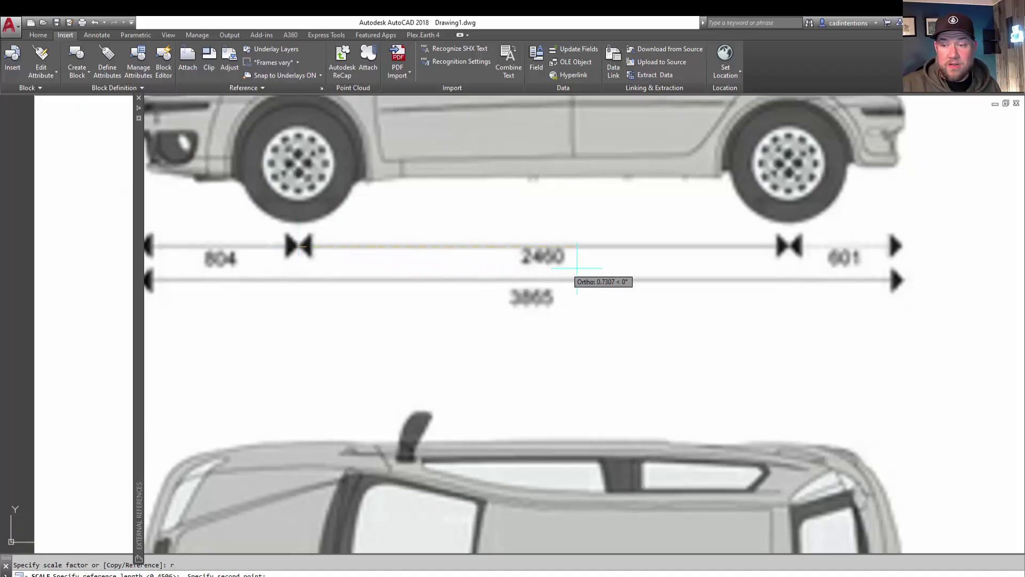
{"action": "left_click", "coordinate": [790, 248]}
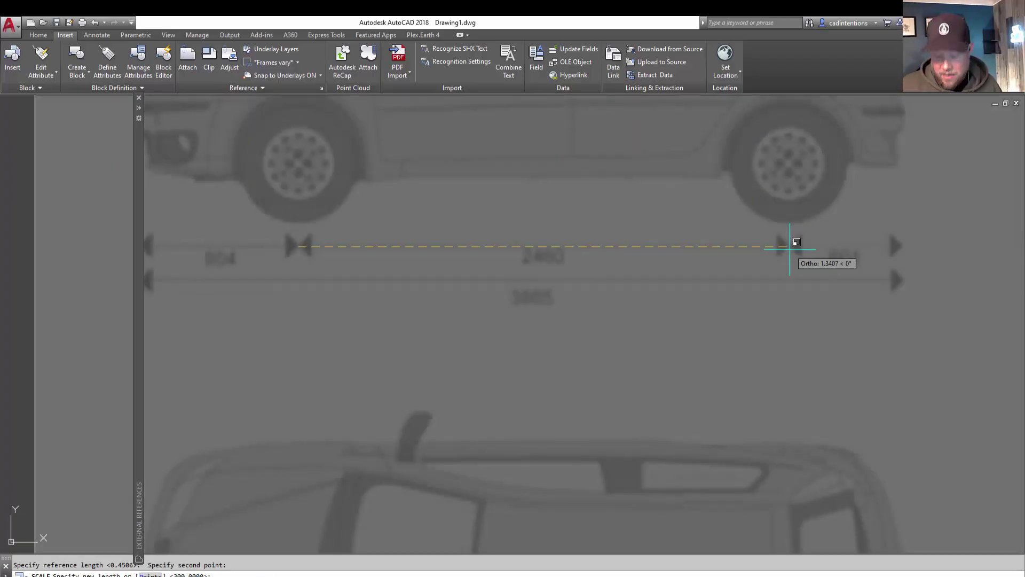
{"action": "type", "text": "2450"}
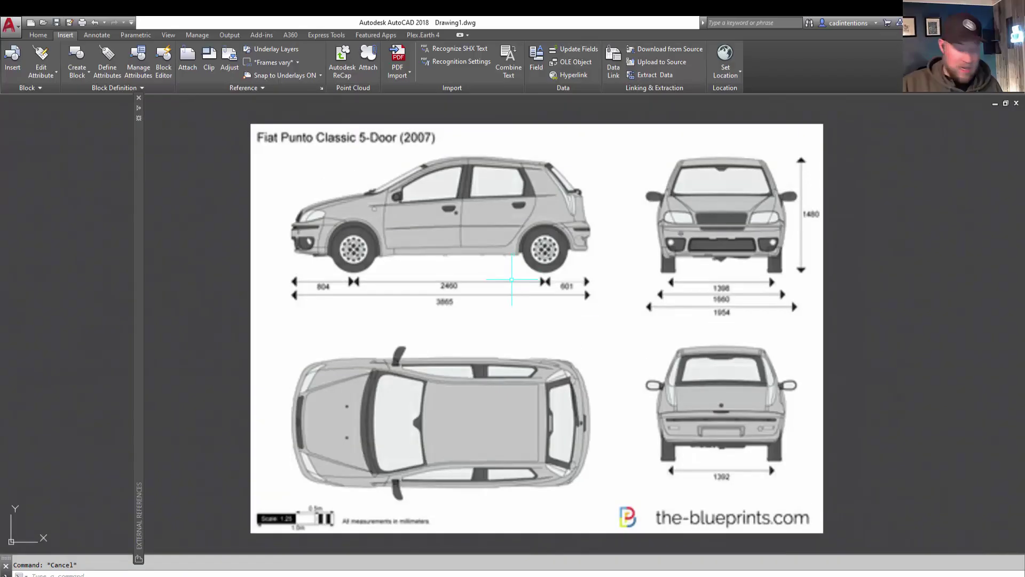
{"action": "type", "text": "DIST"}
{"action": "key", "text": "Return"}
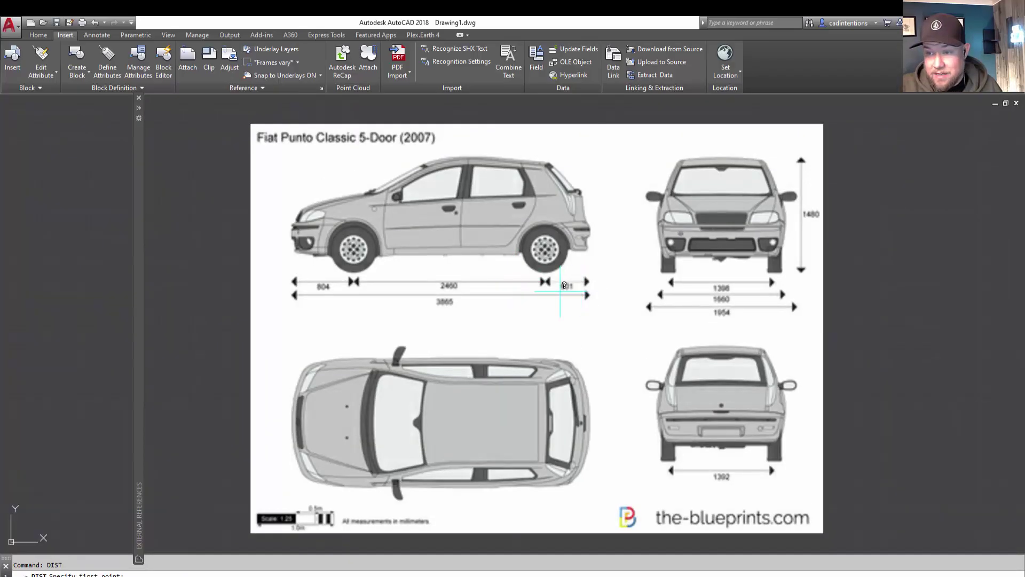
{"action": "left_click", "coordinate": [545, 289]}
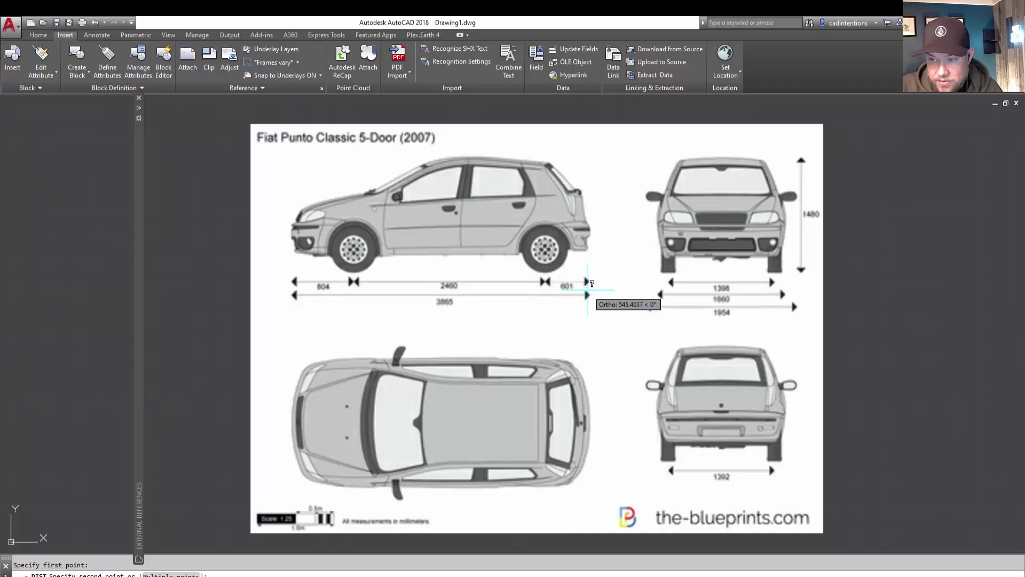
{"action": "key", "text": "Escape"}
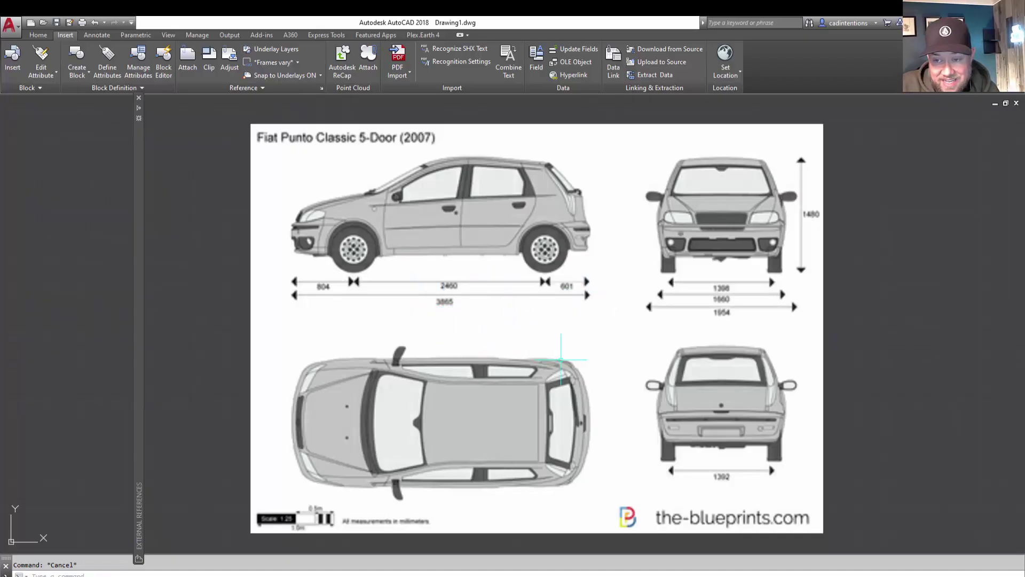
- Rescale the blueprint by reference across the overall length dimension's ends to 3865
{"action": "left_click", "coordinate": [574, 518]}
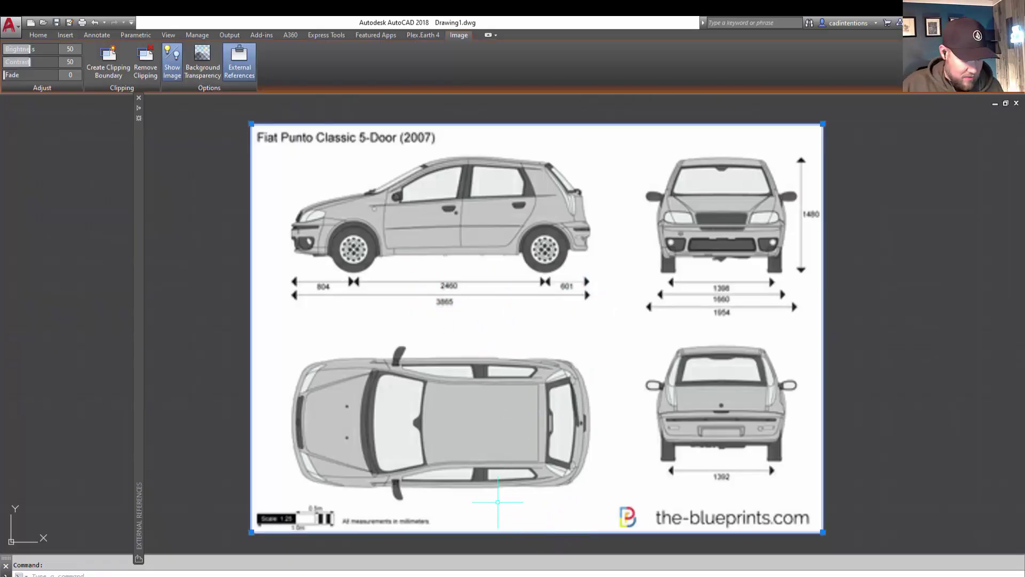
{"action": "type", "text": "ale"}
{"action": "key", "text": "Return"}
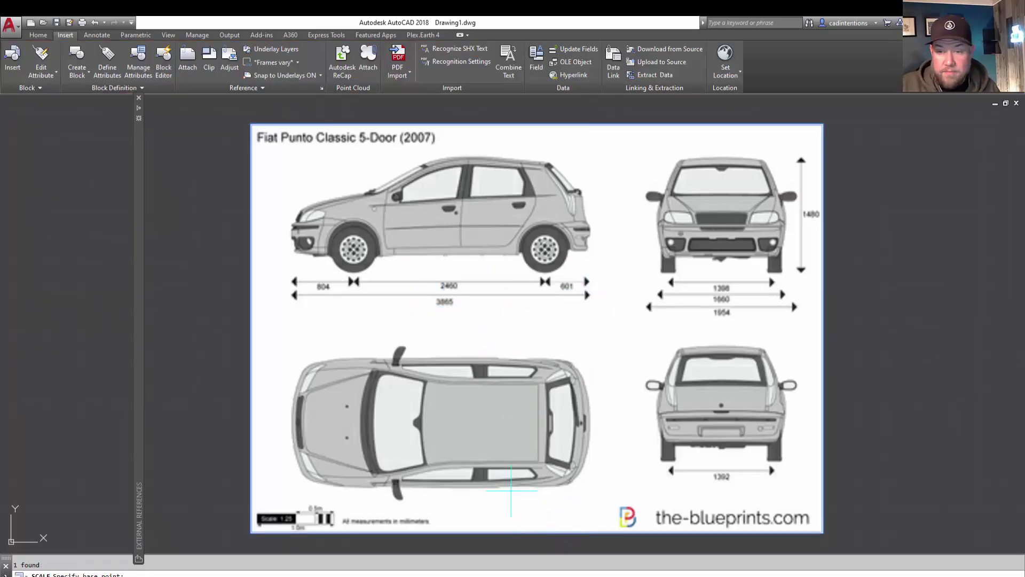
{"action": "left_click", "coordinate": [292, 300]}
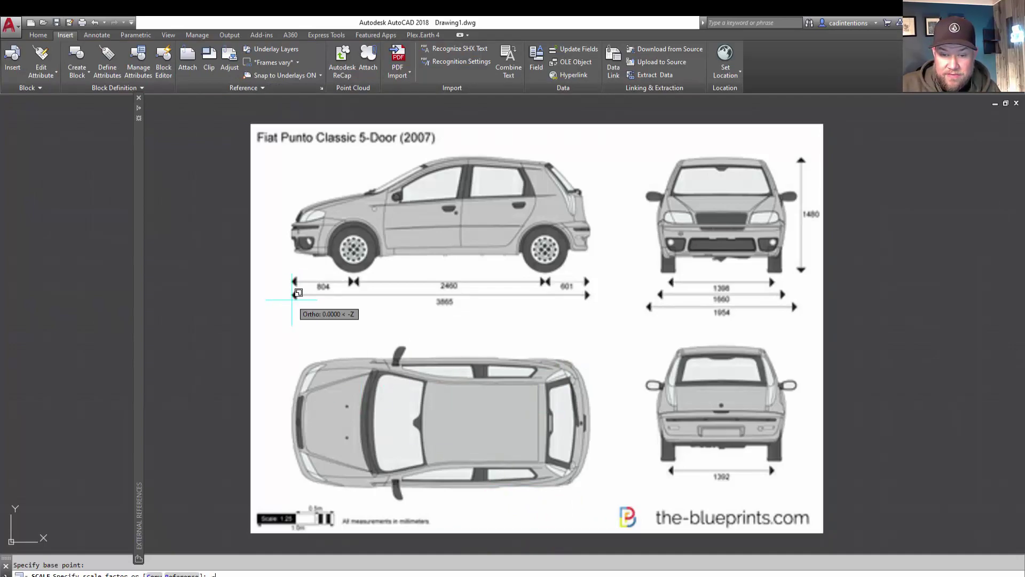
{"action": "type", "text": "r"}
{"action": "key", "text": "Return"}
{"action": "left_click", "coordinate": [292, 299]}
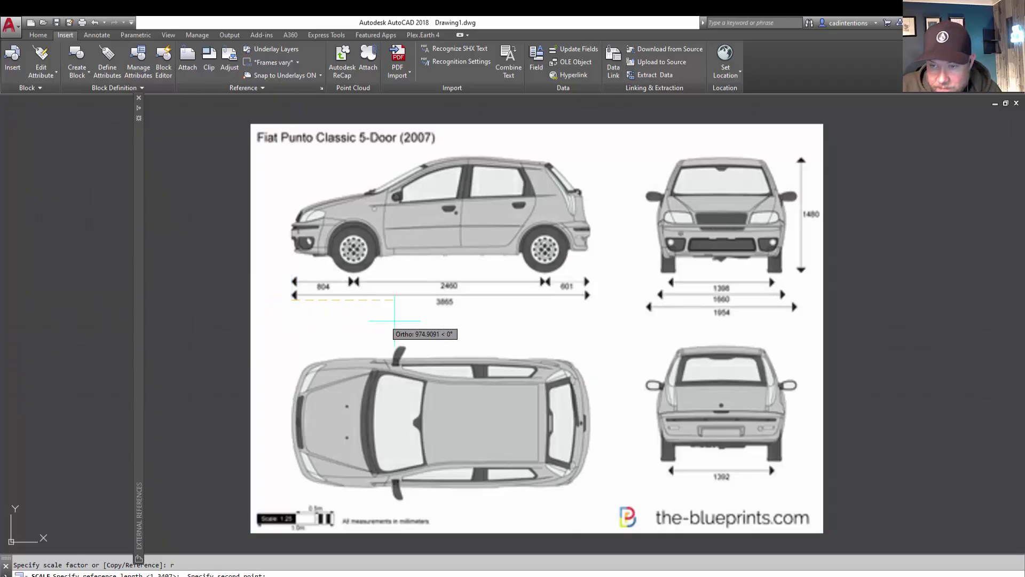
{"action": "left_click", "coordinate": [588, 301]}
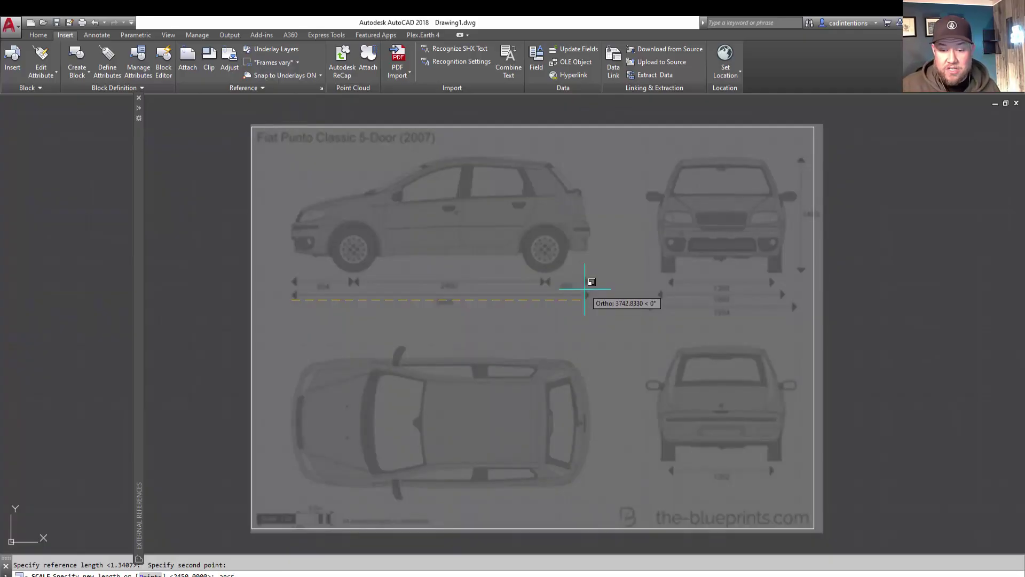
{"action": "type", "text": "3865"}
{"action": "key", "text": "Return"}
{"action": "key", "text": "Escape"}
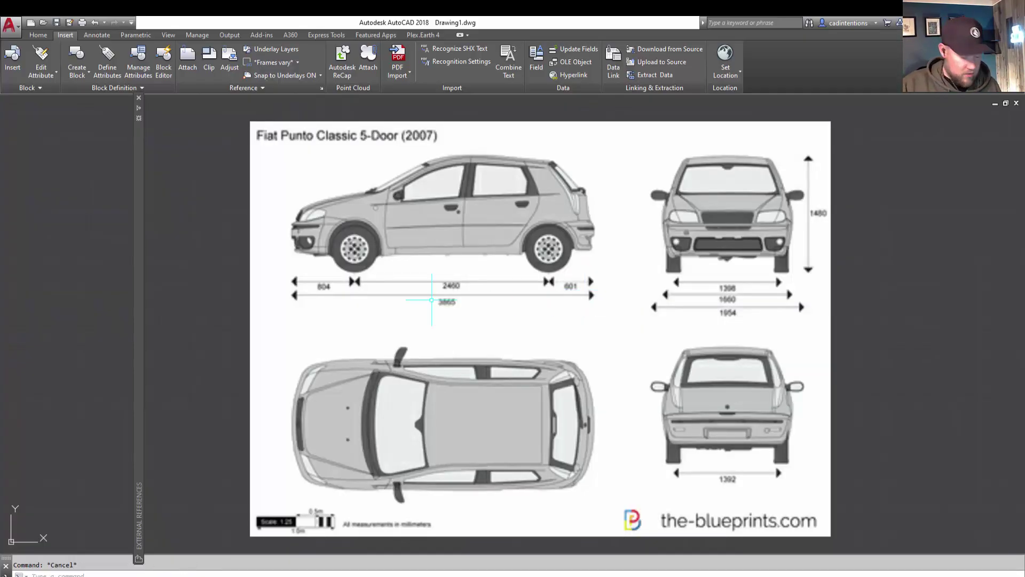
{"action": "type", "text": "dist"}
{"action": "key", "text": "Return"}
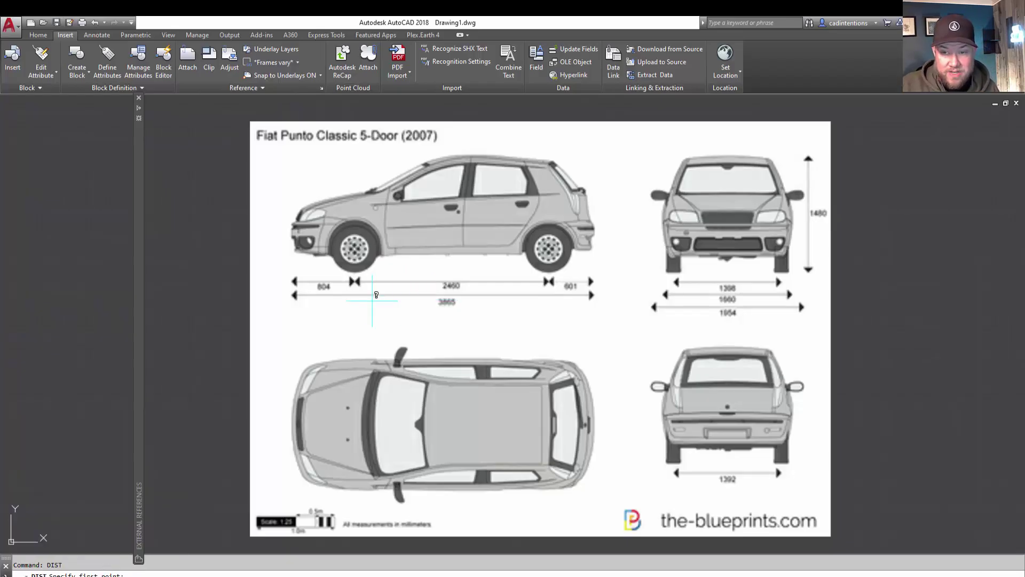
{"action": "left_click", "coordinate": [292, 300]}
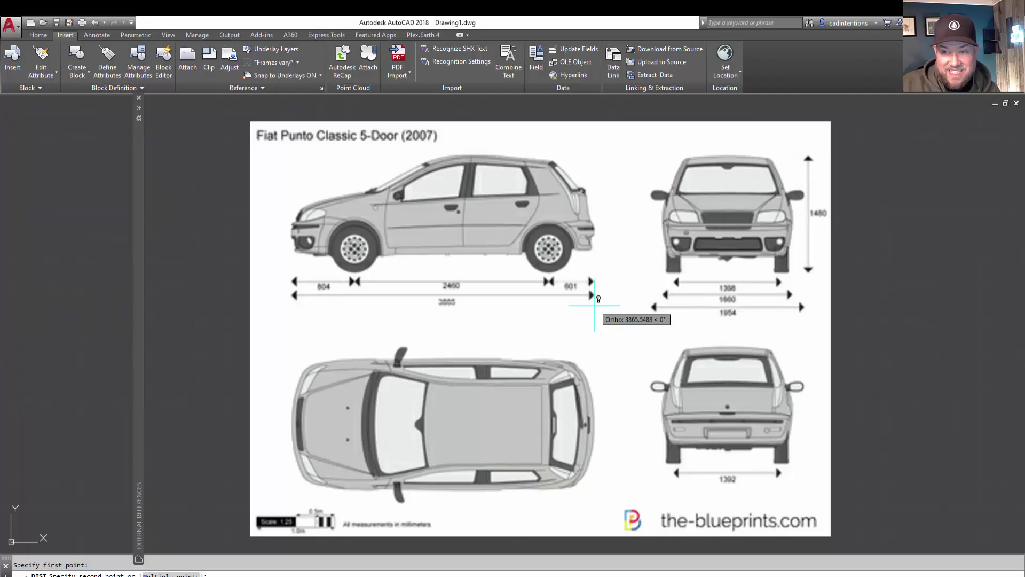
{"action": "key", "text": "Escape"}
{"action": "scroll", "coordinate": [502, 230], "scroll_direction": "up", "scroll_amount": 5}
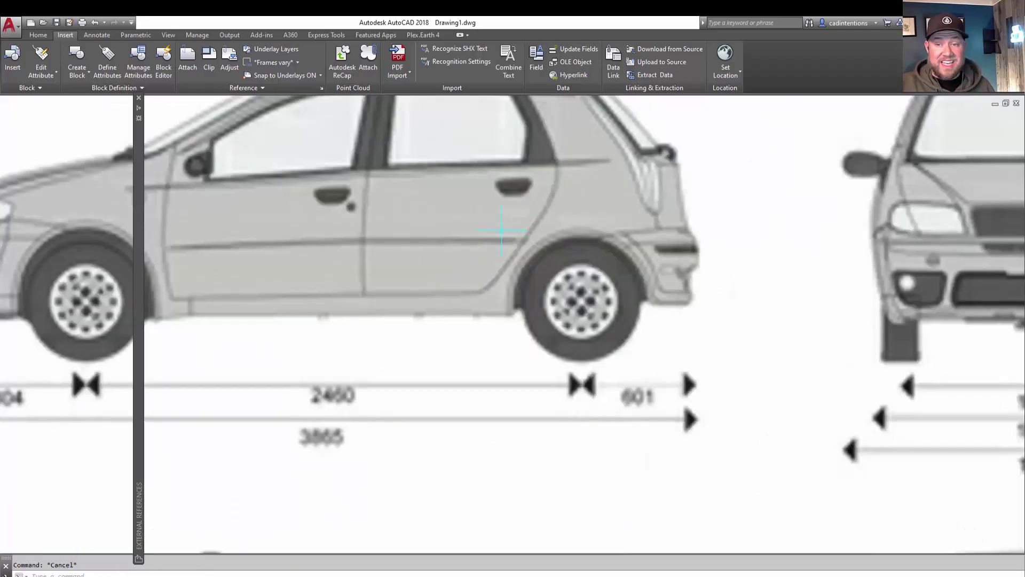
{"action": "scroll", "coordinate": [502, 230], "scroll_direction": "down", "scroll_amount": 5}
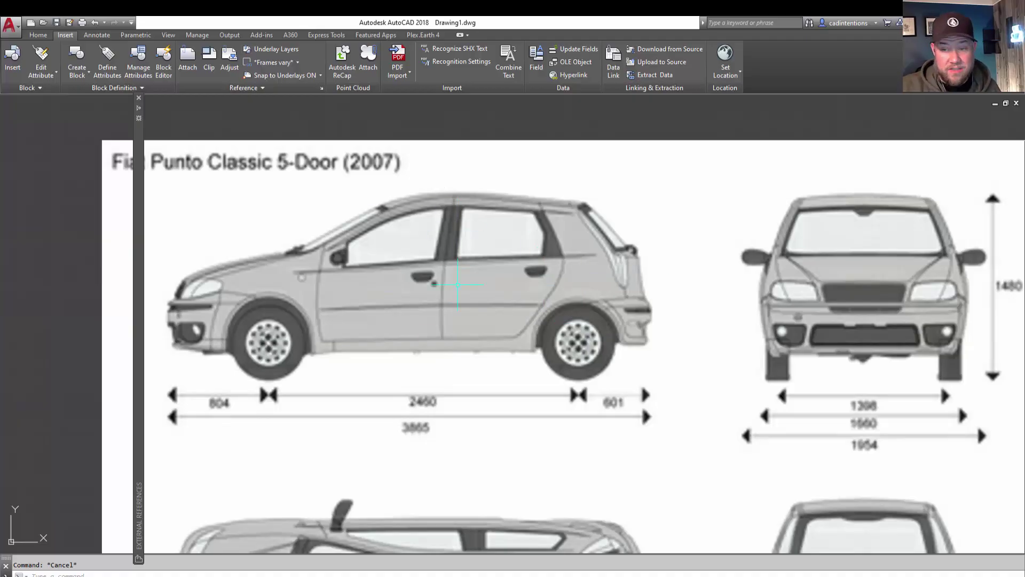
{"action": "scroll", "coordinate": [457, 284], "scroll_direction": "down", "scroll_amount": 5}
{"action": "middle_click_drag", "start_coordinate": [530, 321], "coordinate": [424, 264]}
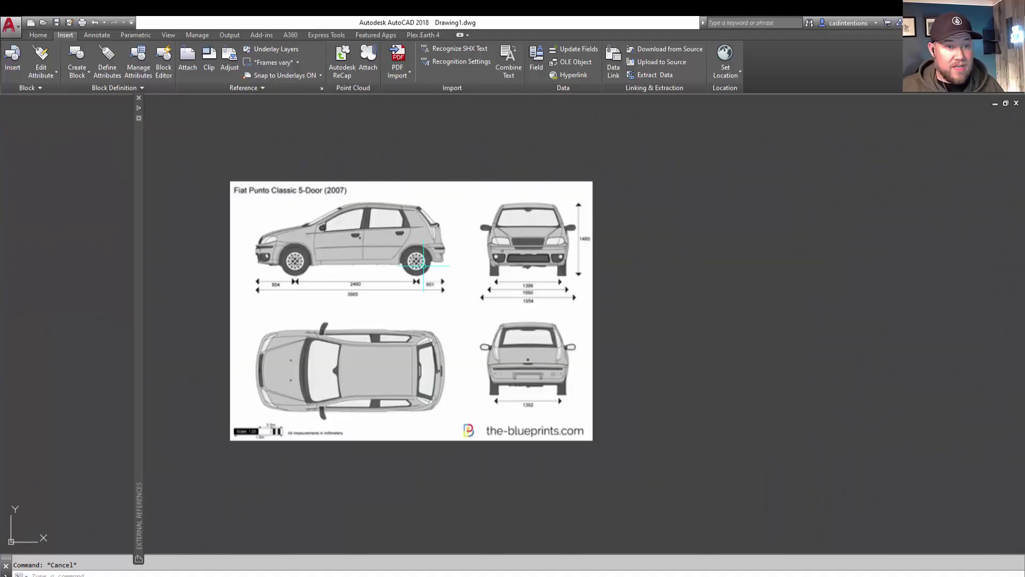